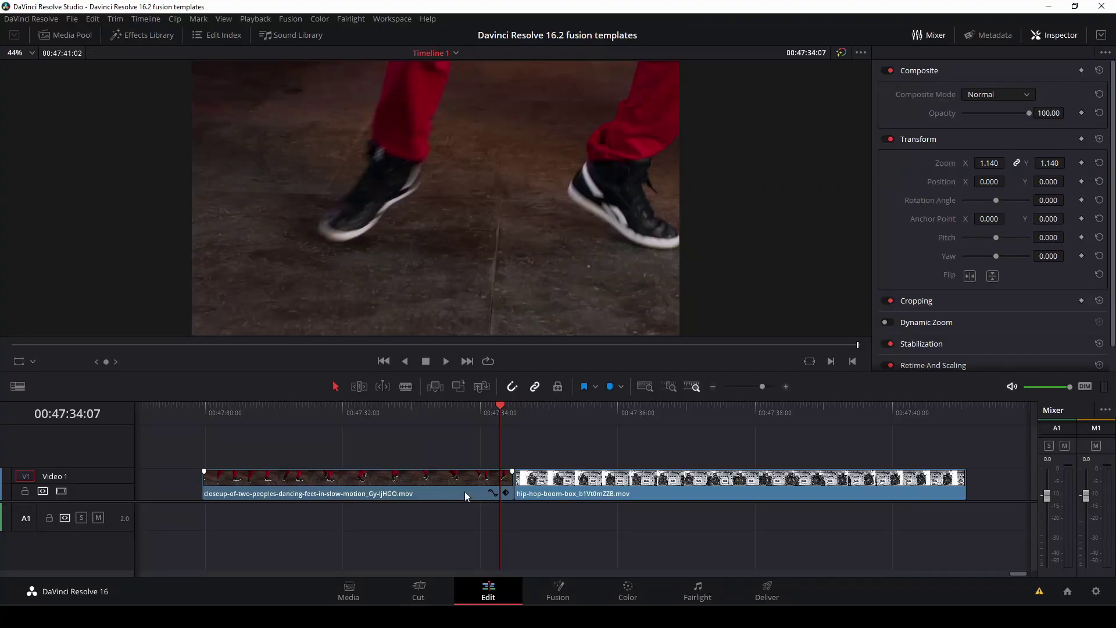
Place the Fusion Slice Push transition on the cut between the two clips and preview it
{"action": "left_click", "coordinate": [158, 34]}
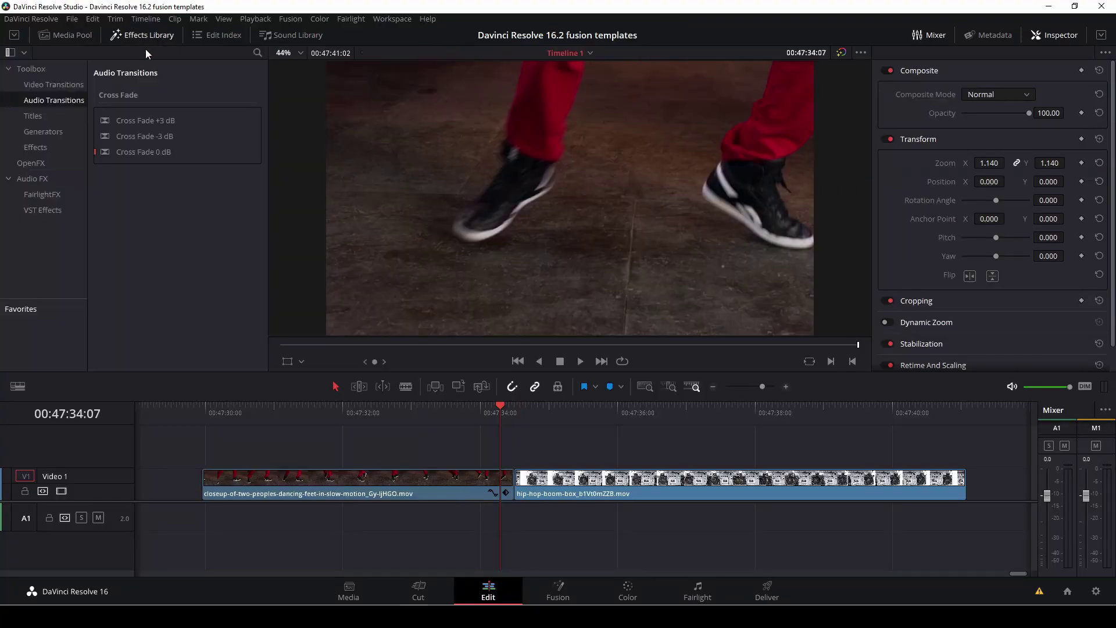
{"action": "left_click", "coordinate": [54, 86]}
{"action": "scroll", "coordinate": [200, 308], "scroll_direction": "down", "scroll_amount": 10}
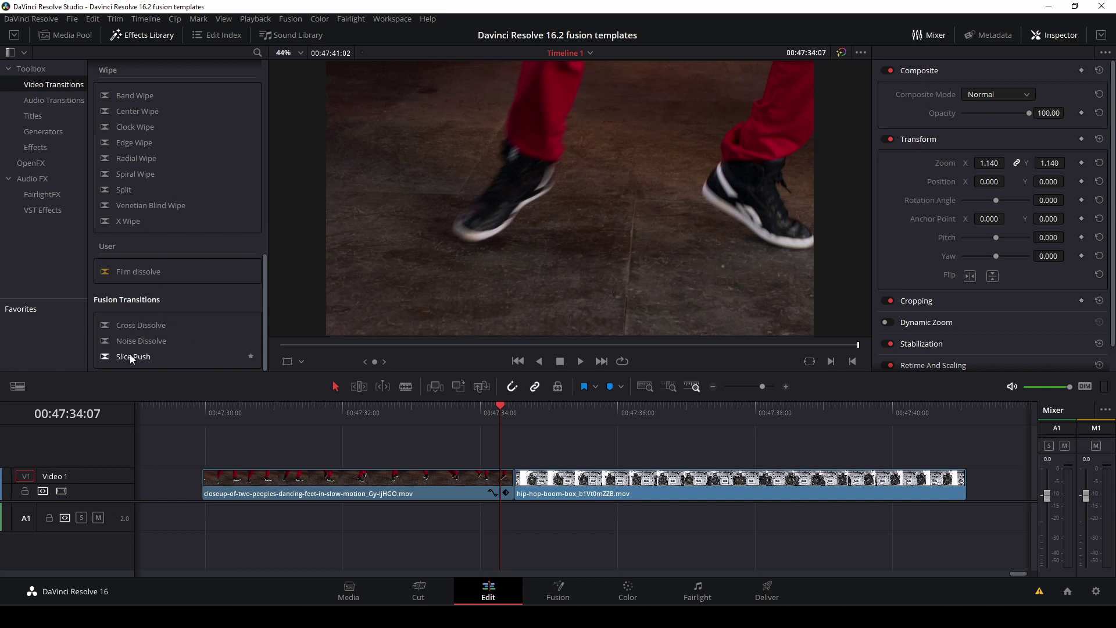
{"action": "left_click_drag", "start_coordinate": [130, 356], "coordinate": [516, 482]}
{"action": "key", "text": "slash"}
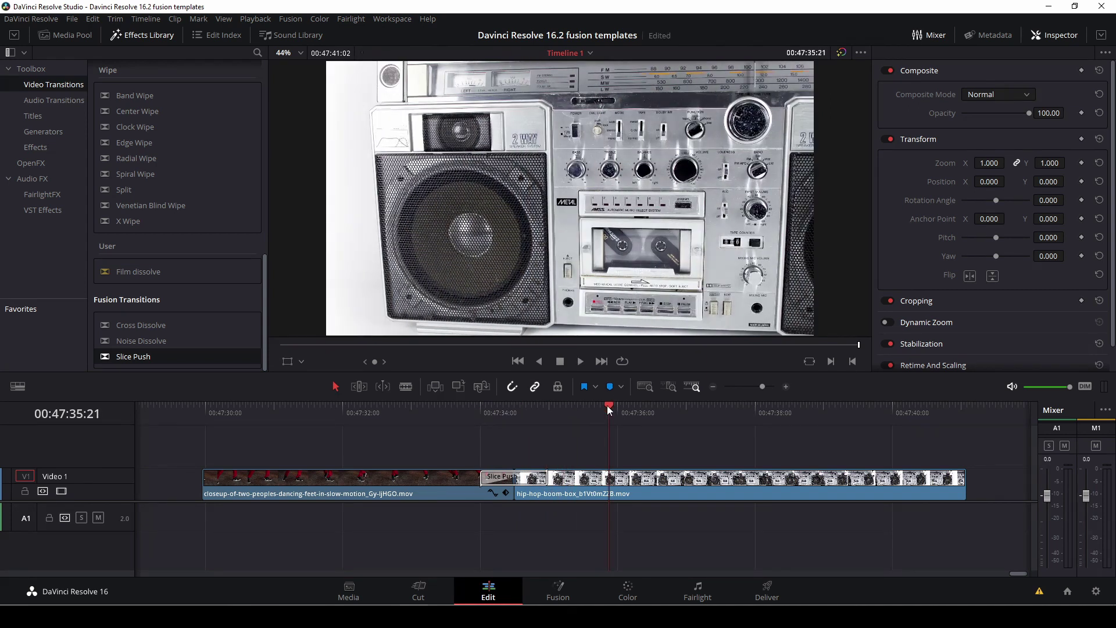
{"action": "left_click_drag", "start_coordinate": [609, 410], "coordinate": [516, 413]}
Set Slice Push to 3 slices, angle 14.3, shadow 0.74 and shadow softness about 0.033
{"action": "left_click", "coordinate": [540, 480]}
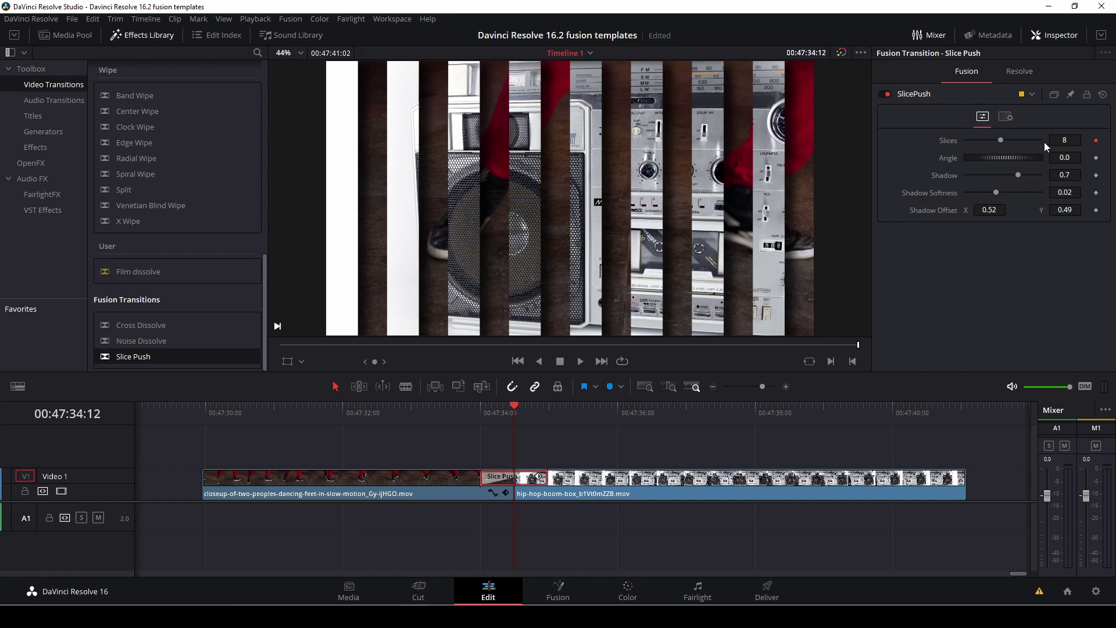
{"action": "left_click_drag", "start_coordinate": [1000, 141], "coordinate": [977, 143]}
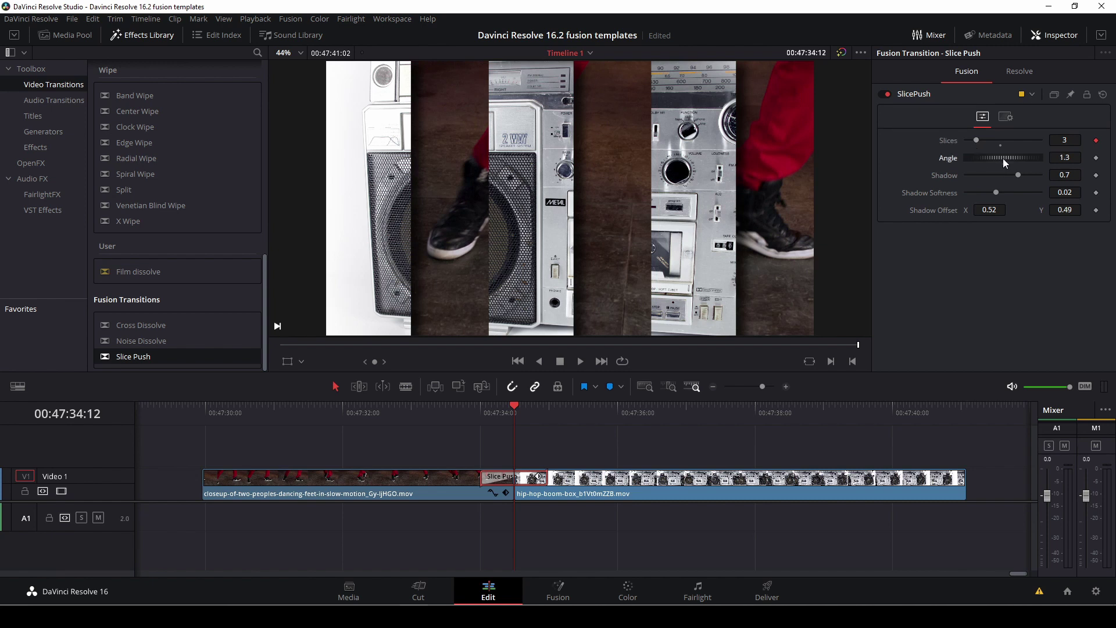
{"action": "left_click_drag", "start_coordinate": [1003, 158], "coordinate": [1023, 174]}
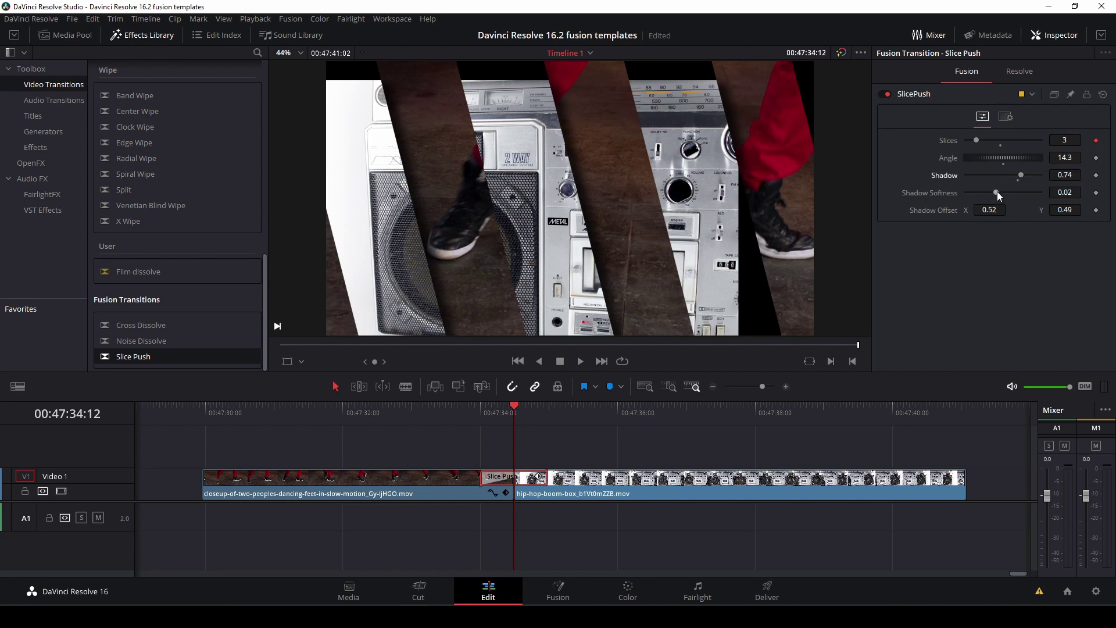
{"action": "mouse_move", "coordinate": [997, 192]}
{"action": "left_mouse_down"}
{"action": "mouse_move", "coordinate": [976, 193]}
{"action": "mouse_move", "coordinate": [1014, 201]}
{"action": "mouse_move", "coordinate": [965, 208]}
{"action": "mouse_move", "coordinate": [1017, 197]}
{"action": "left_mouse_up"}
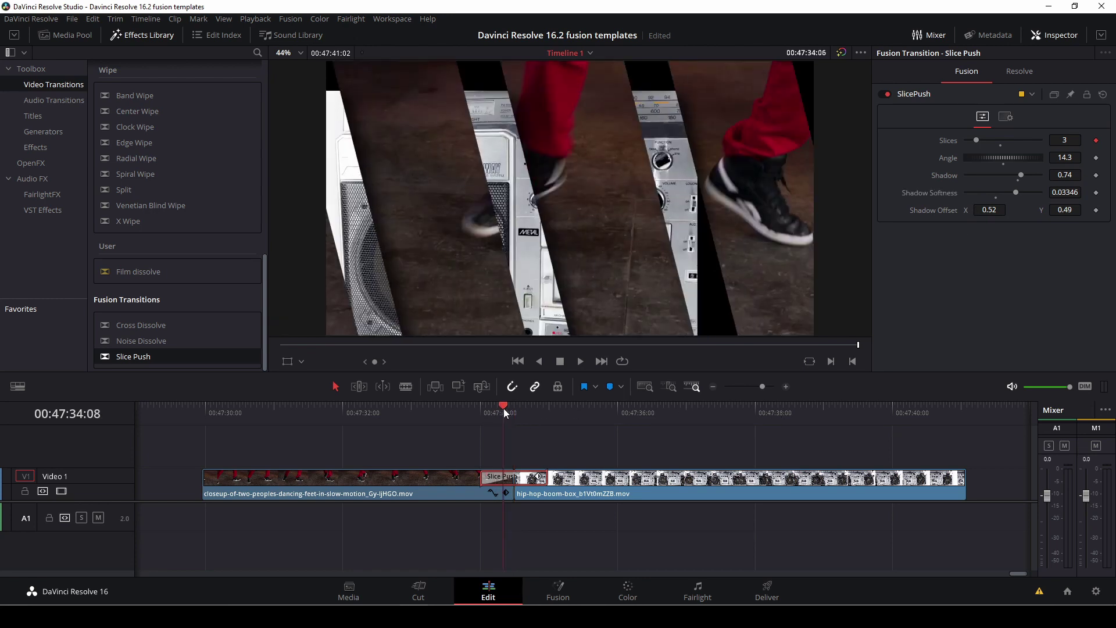
Play the transition from just before the cut, then return to its middle
{"action": "left_click", "coordinate": [500, 414]}
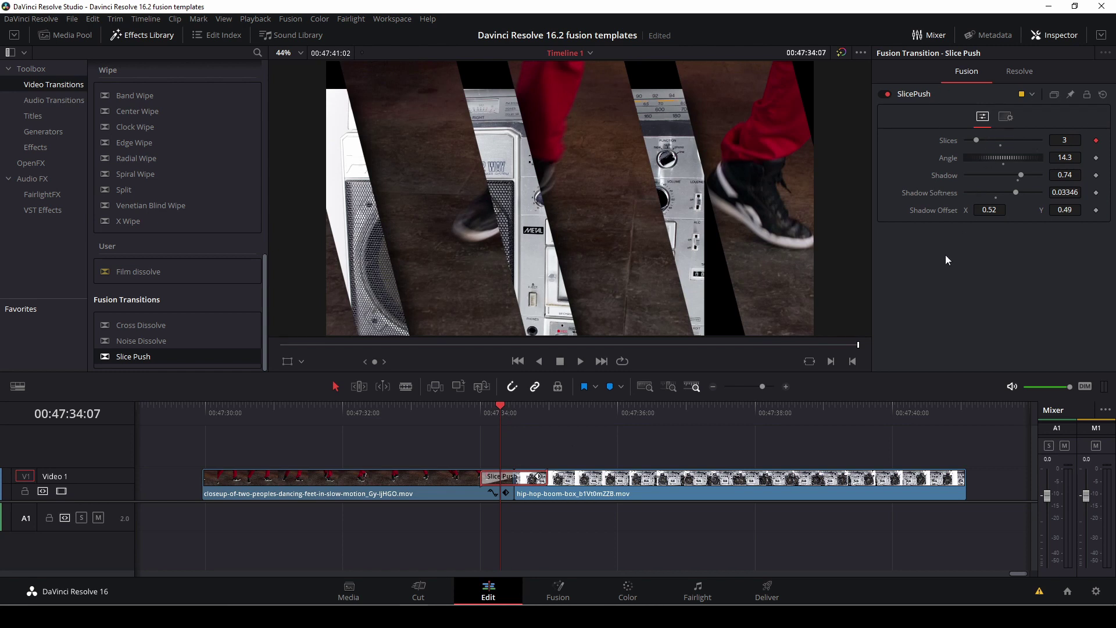
{"action": "left_click", "coordinate": [483, 413]}
{"action": "key", "text": "space"}
{"action": "key", "text": "space"}
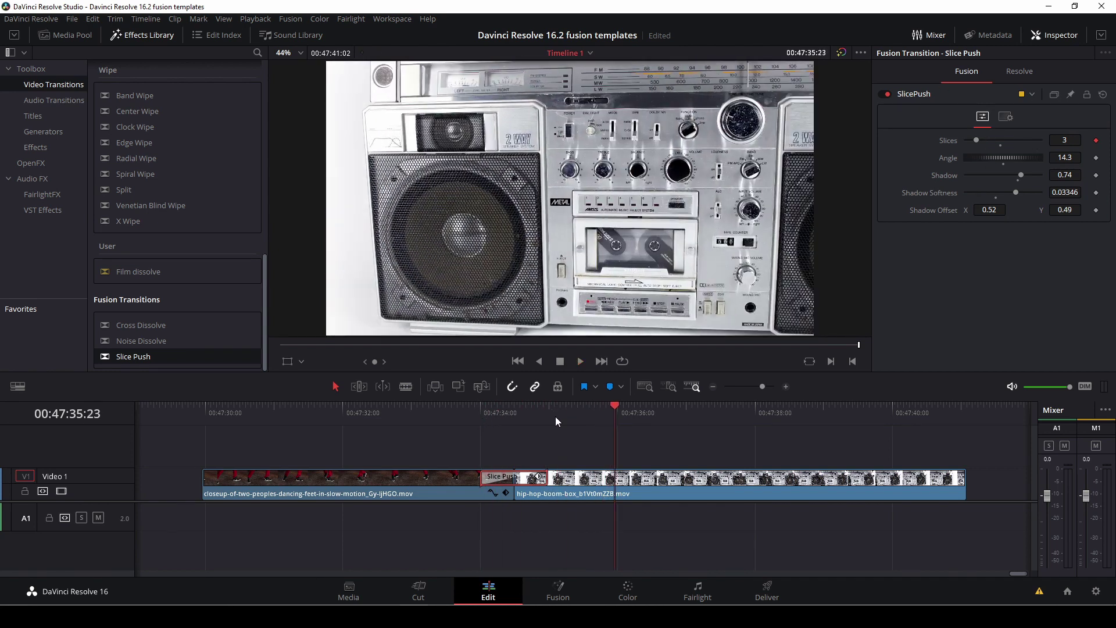
{"action": "left_click_drag", "start_coordinate": [615, 404], "coordinate": [519, 423]}
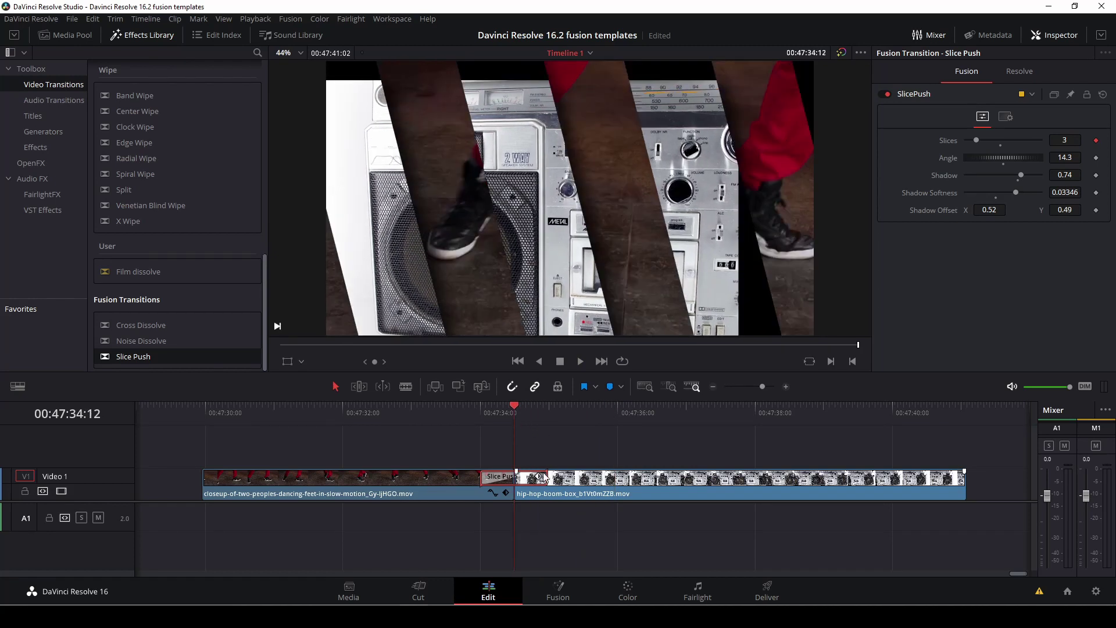
Save the transition as a User transition preset named '4 Slice Push'
{"action": "right_click", "coordinate": [528, 484]}
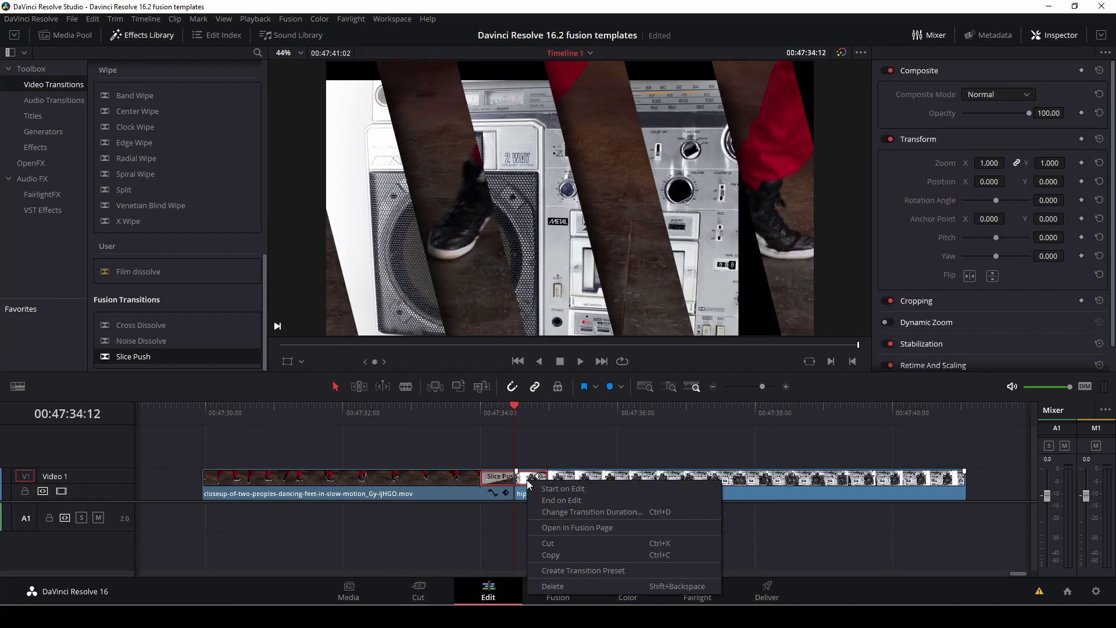
{"action": "left_click", "coordinate": [567, 571]}
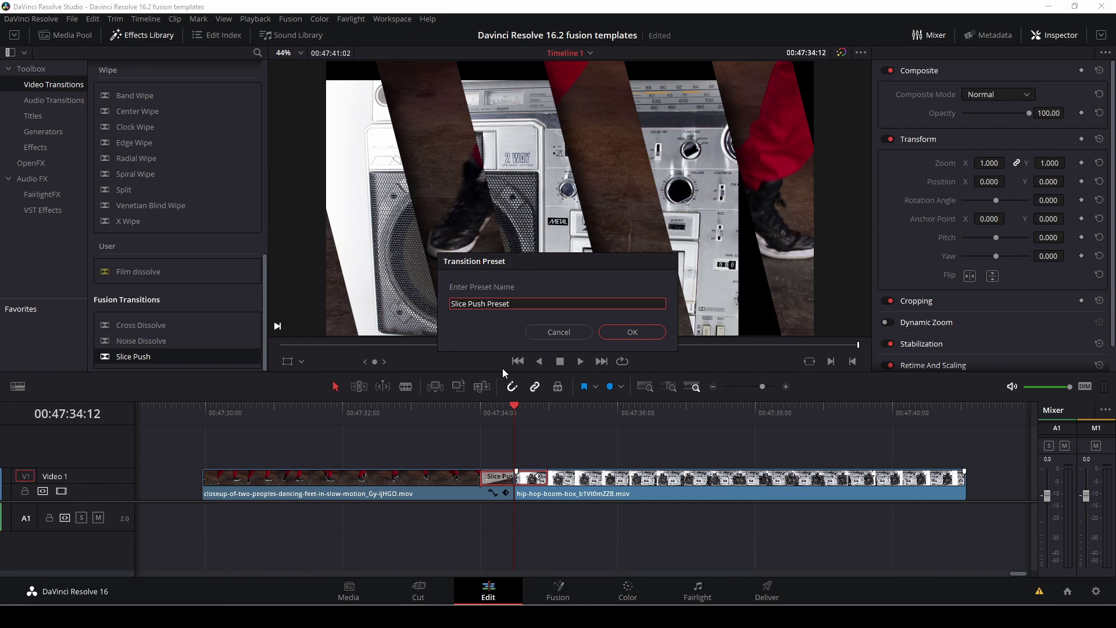
{"action": "key", "text": "BackSpace"}
{"action": "key", "text": "BackSpace"}
{"action": "key", "text": "BackSpace"}
{"action": "key", "text": "BackSpace"}
{"action": "key", "text": "BackSpace"}
{"action": "key", "text": "BackSpace"}
{"action": "type", "text": "4"}
{"action": "left_click", "coordinate": [640, 333]}
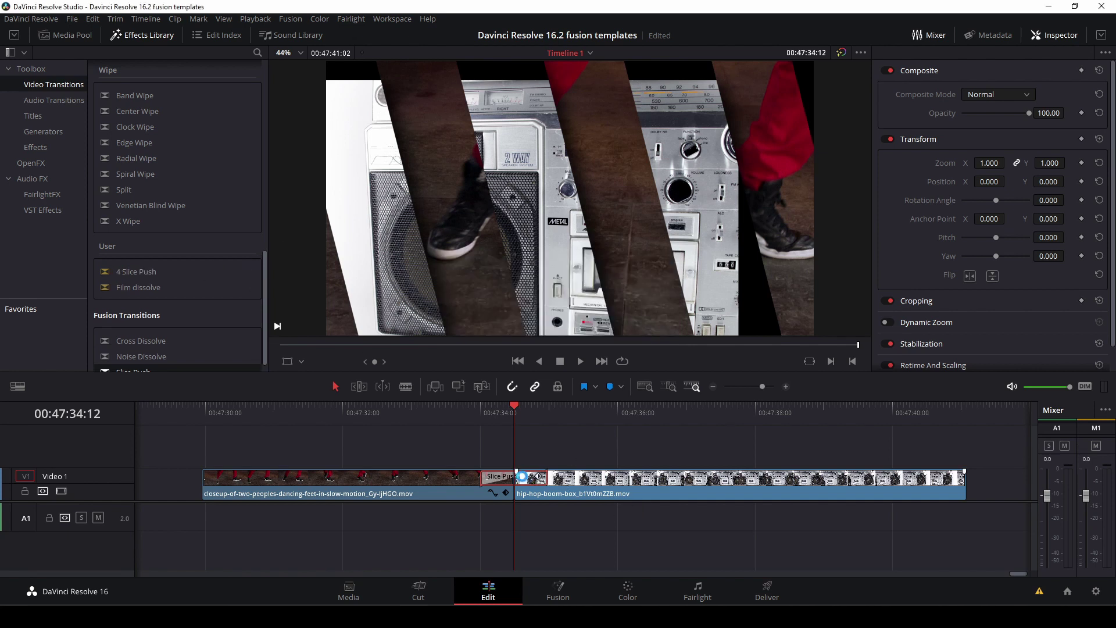
Replace the Slice Push on the cut with the 4 Slice Push preset
{"action": "left_click", "coordinate": [504, 480]}
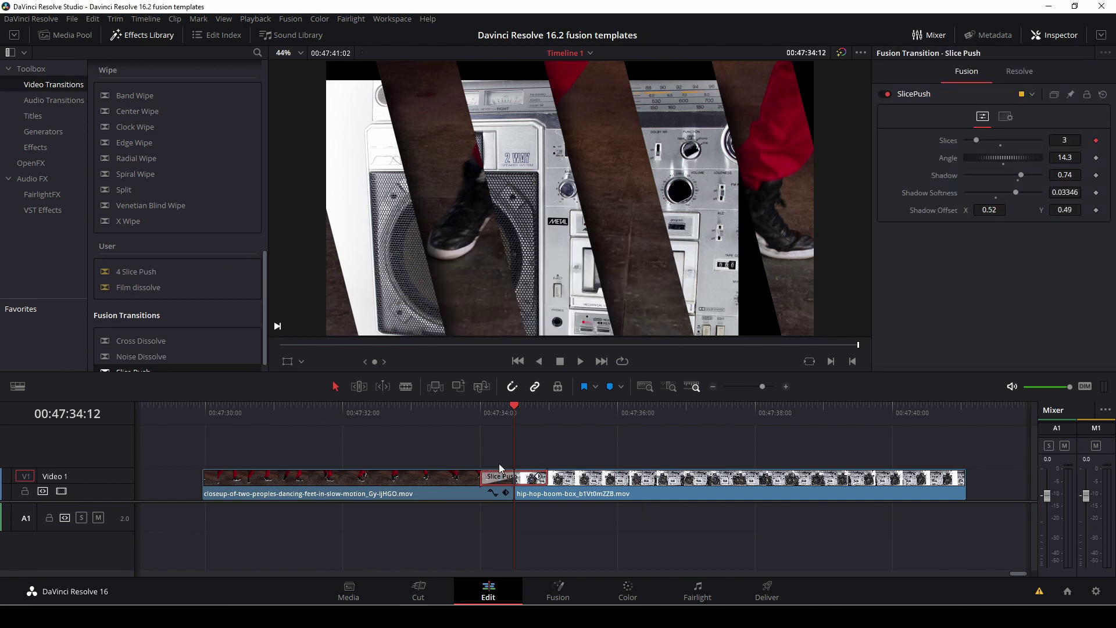
{"action": "key", "text": "Delete"}
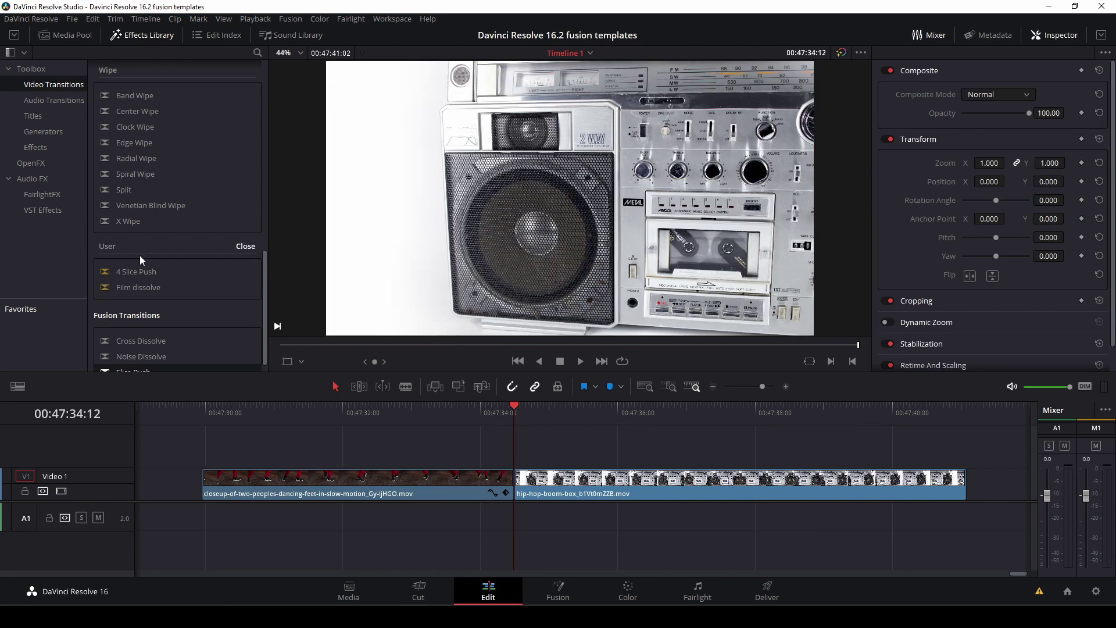
{"action": "left_click", "coordinate": [138, 272]}
{"action": "left_click_drag", "start_coordinate": [137, 273], "coordinate": [521, 491]}
Play the reapplied preset, then delete it from the cut
{"action": "left_click", "coordinate": [472, 413]}
{"action": "key", "text": "space"}
{"action": "key", "text": "space"}
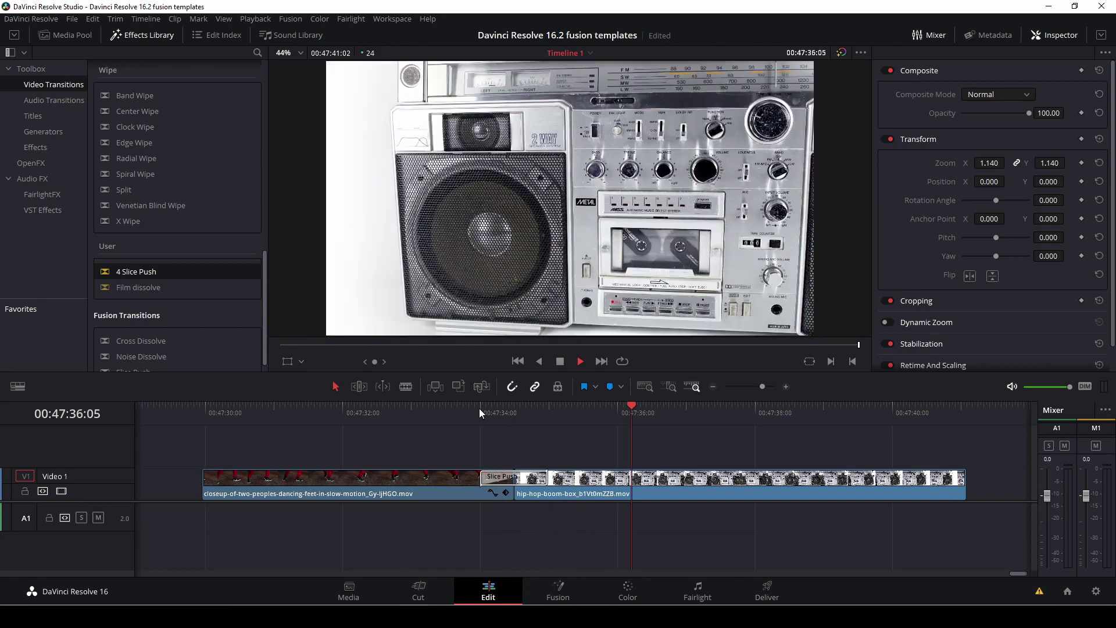
{"action": "left_click", "coordinate": [528, 482]}
{"action": "key", "text": "Delete"}
Place the Noise Dissolve transition on the cut between the clips and play it
{"action": "left_click", "coordinate": [472, 413]}
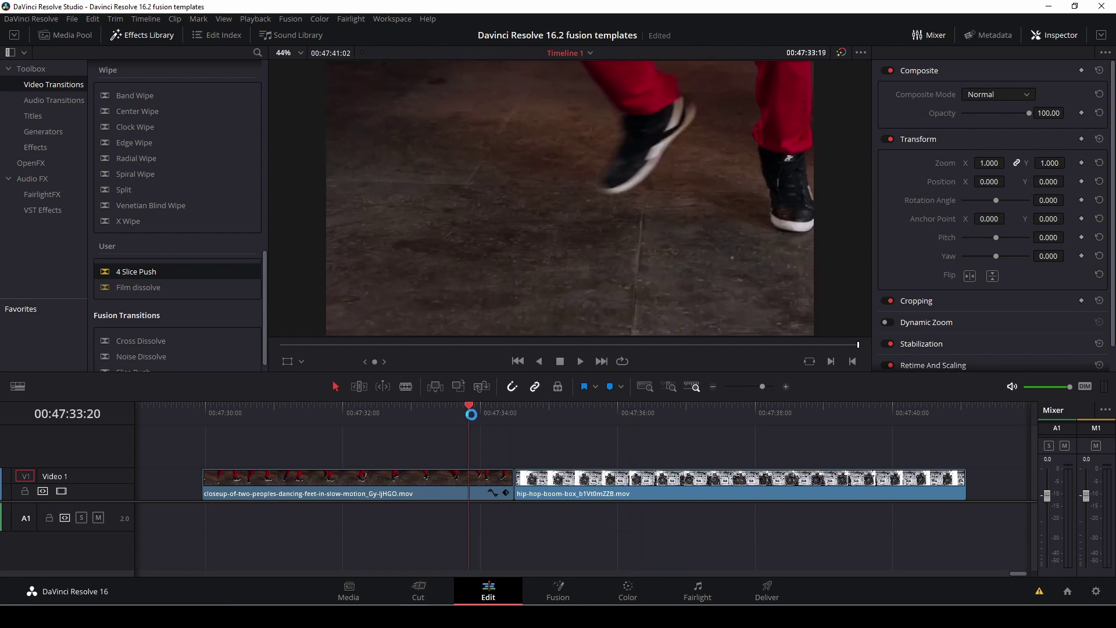
{"action": "scroll", "coordinate": [184, 354], "scroll_direction": "down", "scroll_amount": 1}
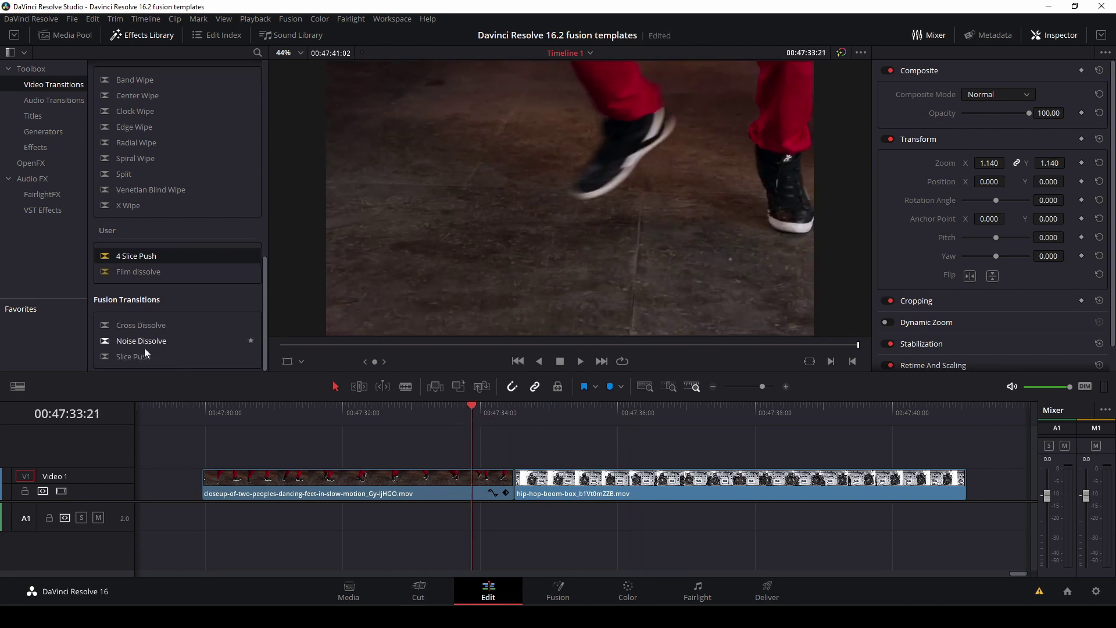
{"action": "left_click", "coordinate": [143, 342]}
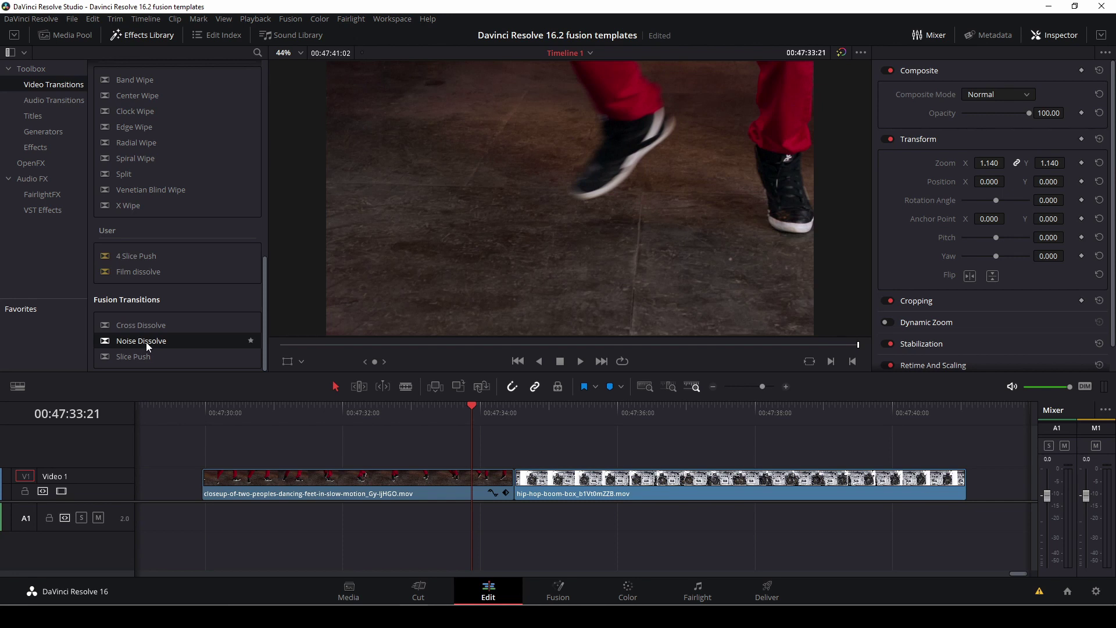
{"action": "left_click_drag", "start_coordinate": [150, 344], "coordinate": [507, 471]}
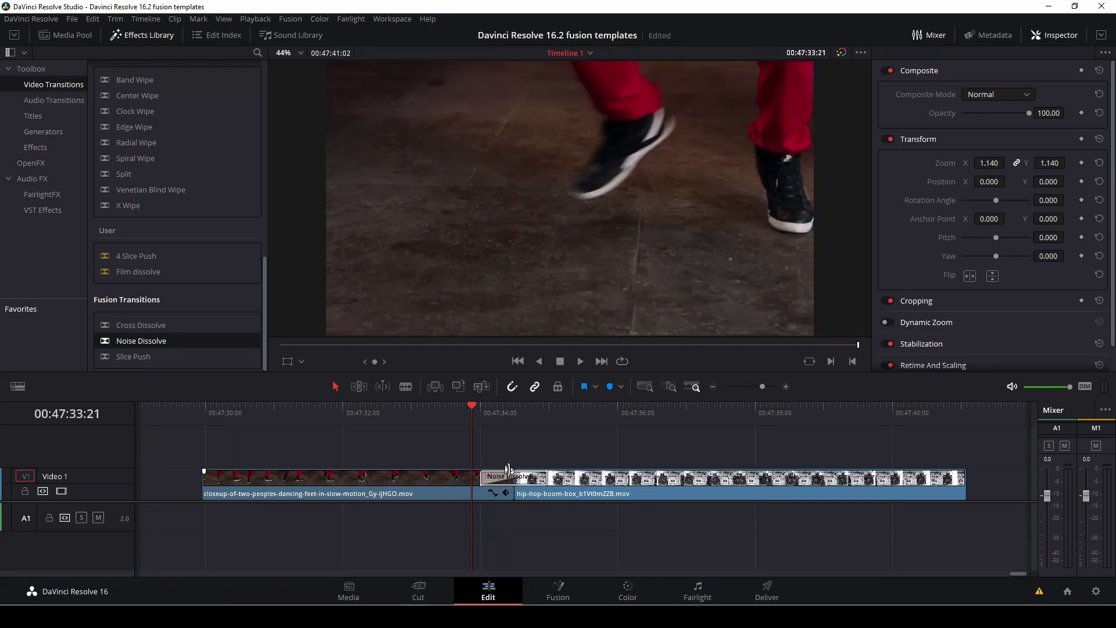
{"action": "key", "text": "space"}
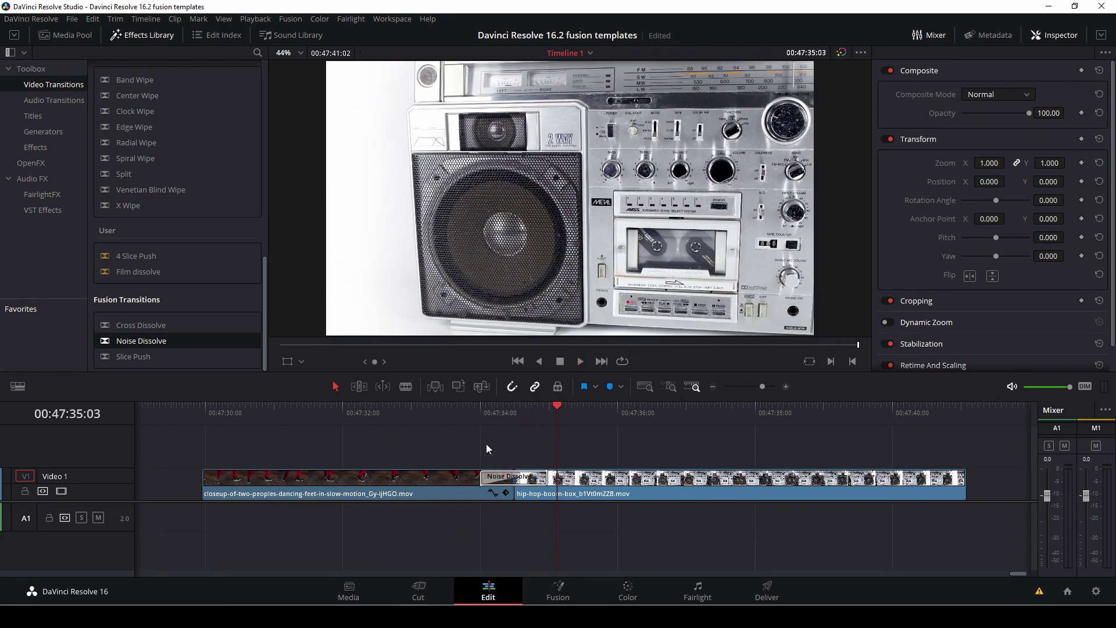
Stop playback and bring up the Noise Dissolve transition's options menu
{"action": "left_click", "coordinate": [481, 414]}
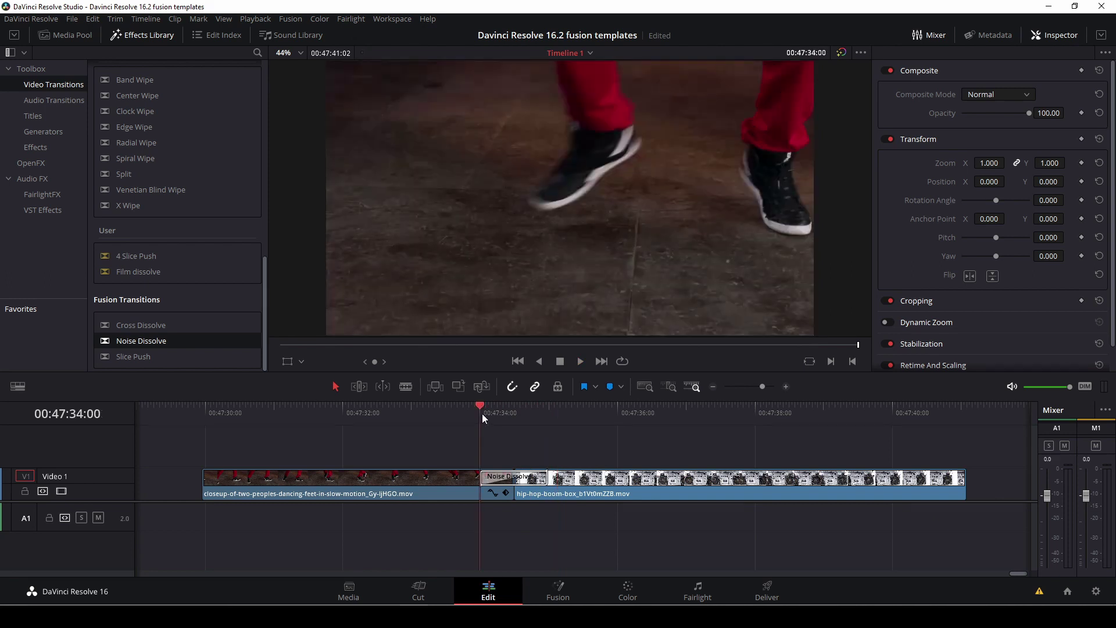
{"action": "left_click", "coordinate": [526, 478]}
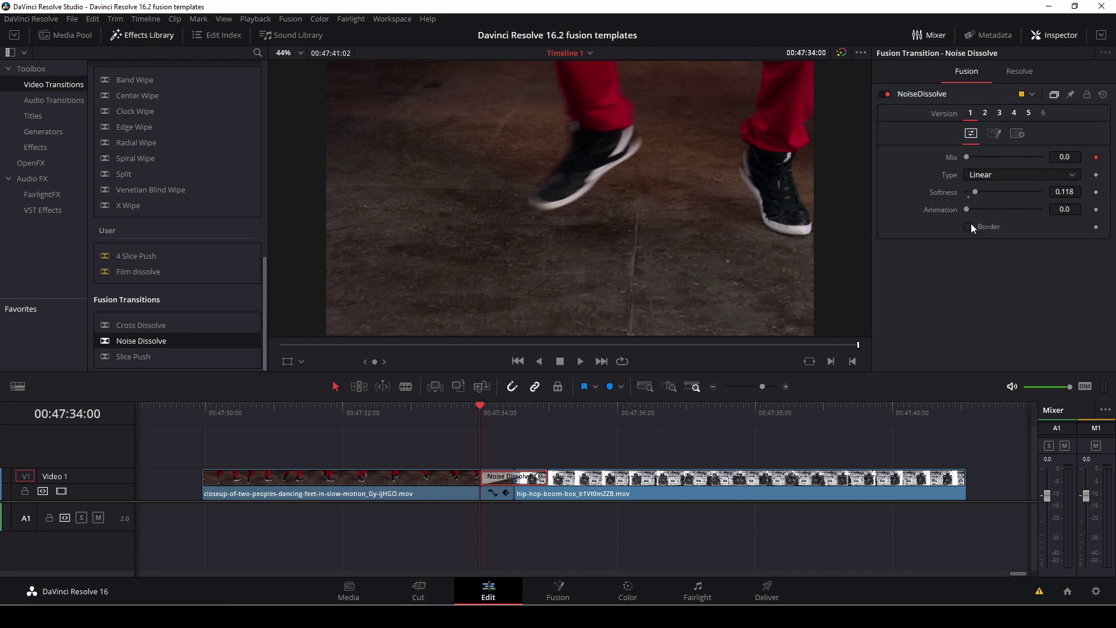
{"action": "right_click", "coordinate": [522, 479]}
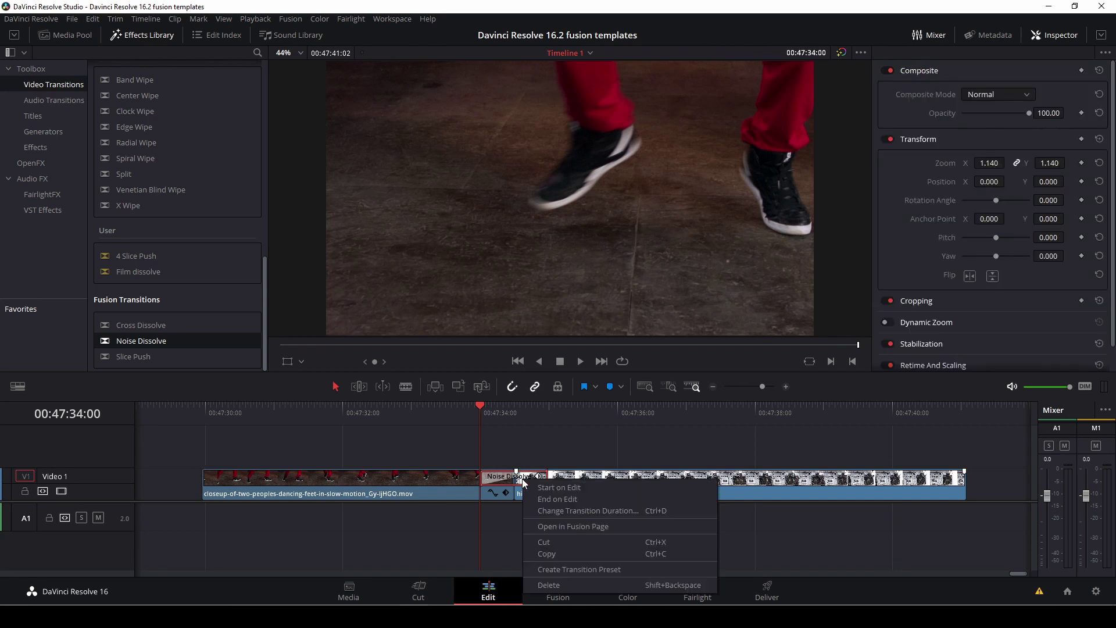
Open Noise Dissolve in the Fusion page with Inspector and Keyframes closed and the whole graph visible
{"action": "left_click", "coordinate": [546, 530]}
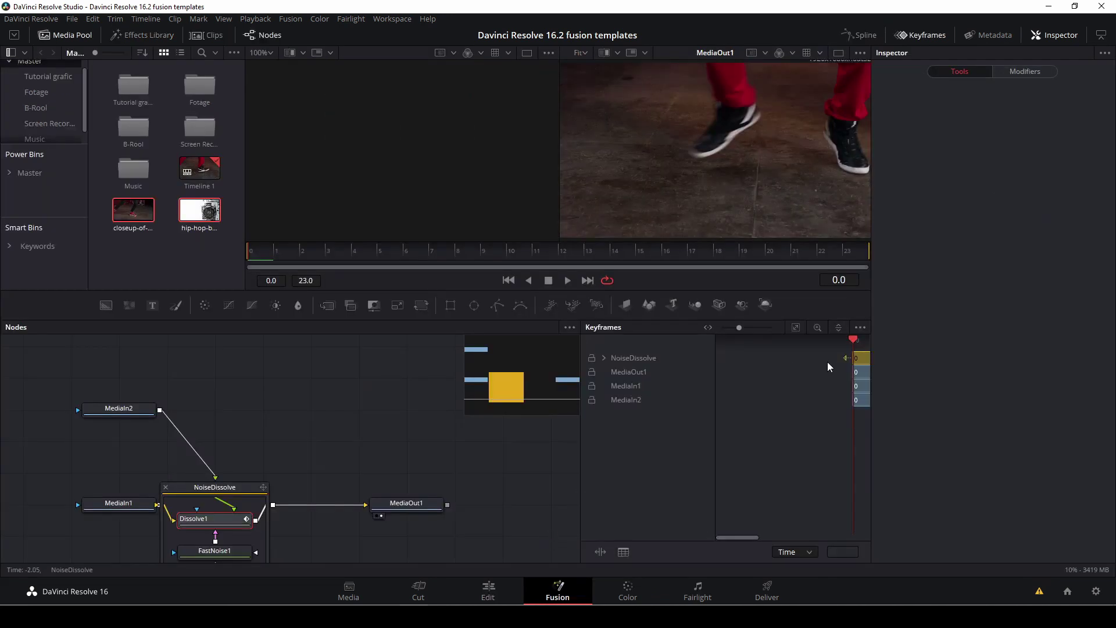
{"action": "left_click", "coordinate": [1056, 35]}
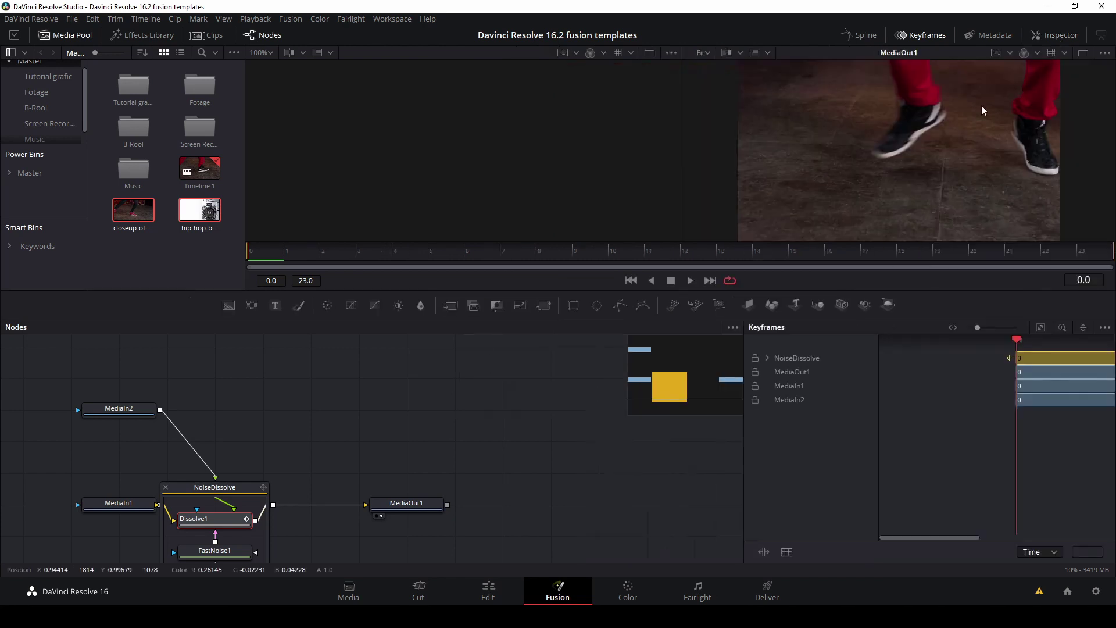
{"action": "left_click", "coordinate": [904, 36]}
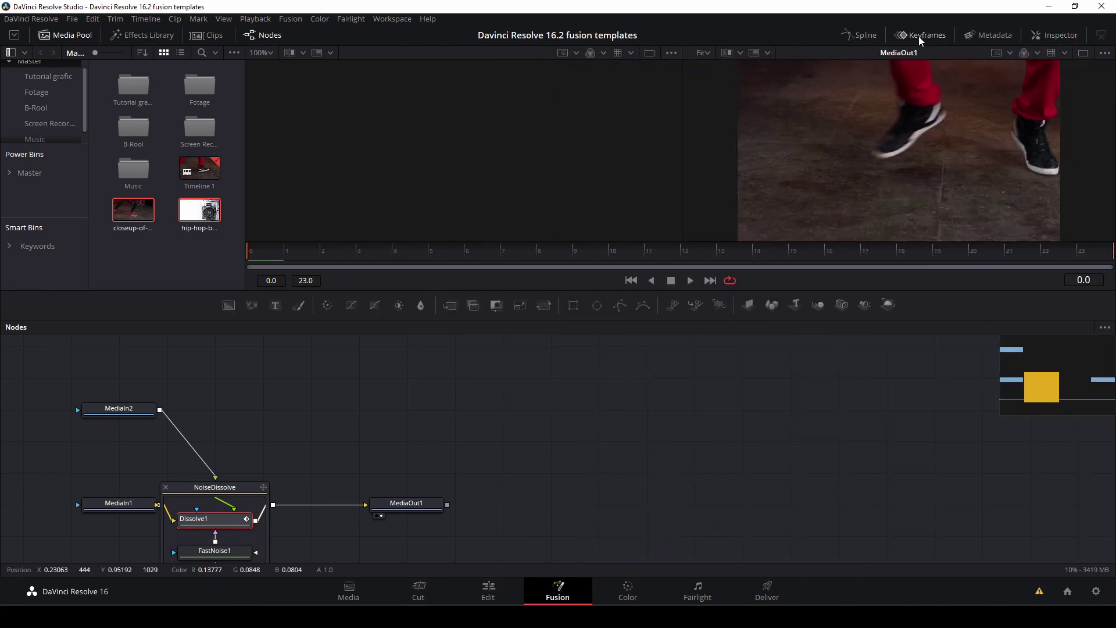
{"action": "left_click", "coordinate": [863, 36]}
{"action": "left_click", "coordinate": [863, 36]}
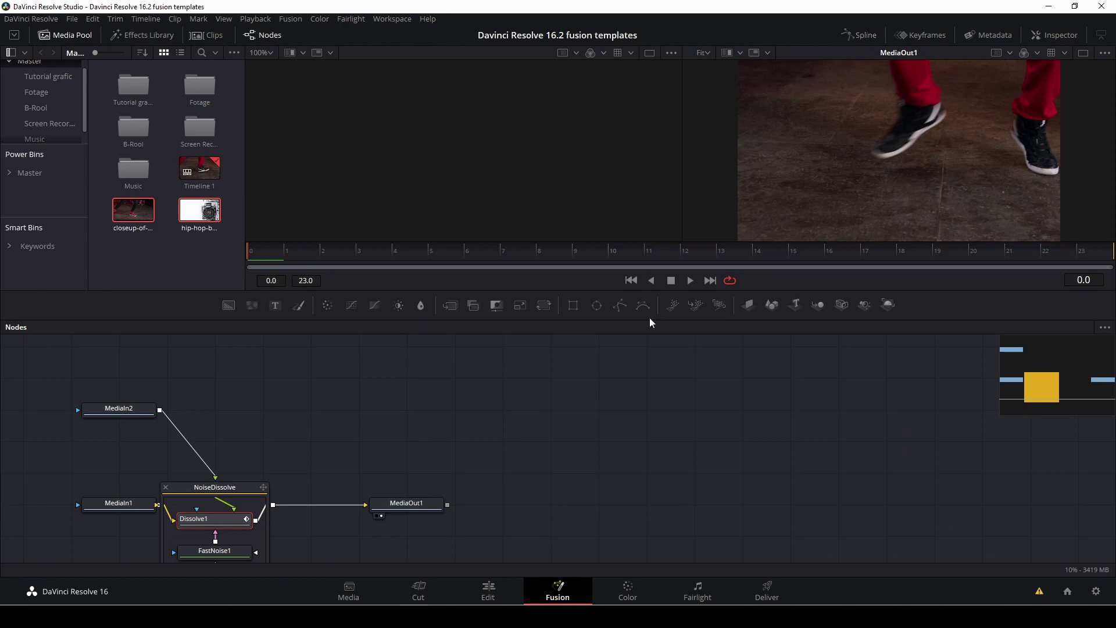
{"action": "scroll", "coordinate": [486, 431], "scroll_direction": "down", "scroll_amount": 1}
{"action": "scroll", "coordinate": [541, 465], "scroll_direction": "down", "scroll_amount": 1}
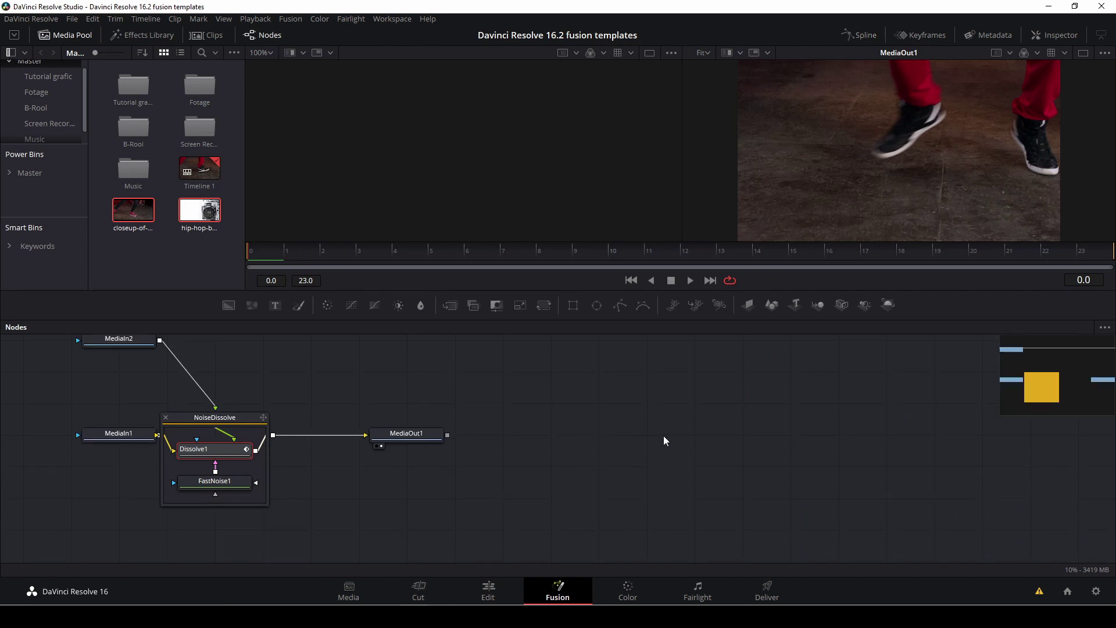
{"action": "scroll", "coordinate": [258, 452], "scroll_direction": "down", "scroll_amount": 1}
{"action": "scroll", "coordinate": [342, 400], "scroll_direction": "up", "scroll_amount": 2}
{"action": "scroll", "coordinate": [1028, 406], "scroll_direction": "down", "scroll_amount": 1}
{"action": "left_click", "coordinate": [1029, 406]}
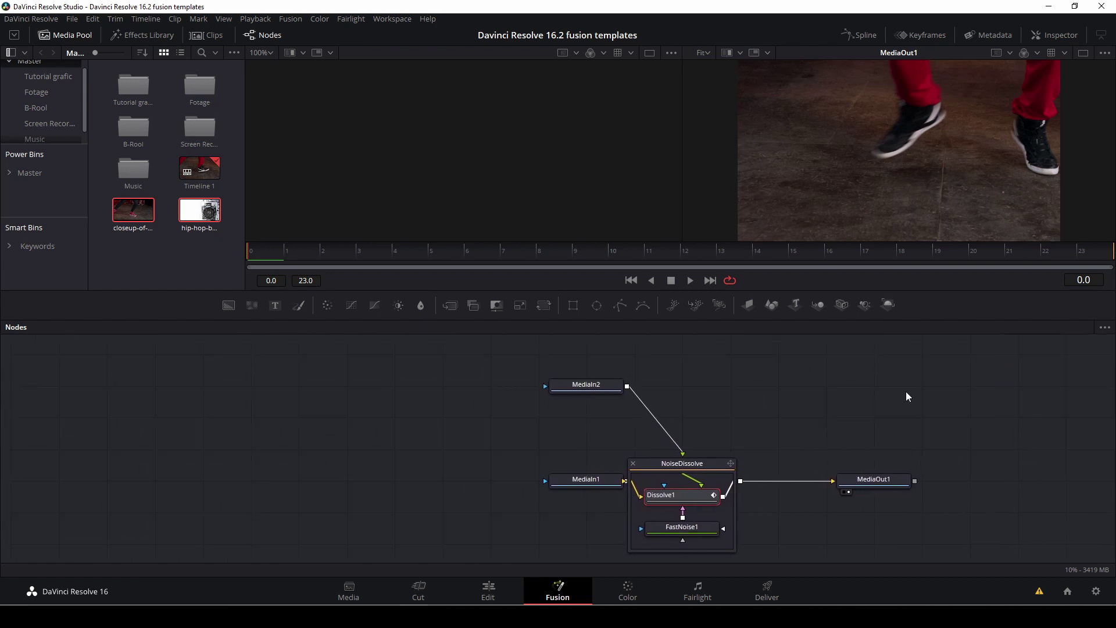
Spread MediaIn1, MediaIn2, NoiseDissolve and MediaOut1 apart across the node graph
{"action": "left_click_drag", "start_coordinate": [586, 481], "coordinate": [428, 482]}
{"action": "left_click_drag", "start_coordinate": [608, 390], "coordinate": [509, 369]}
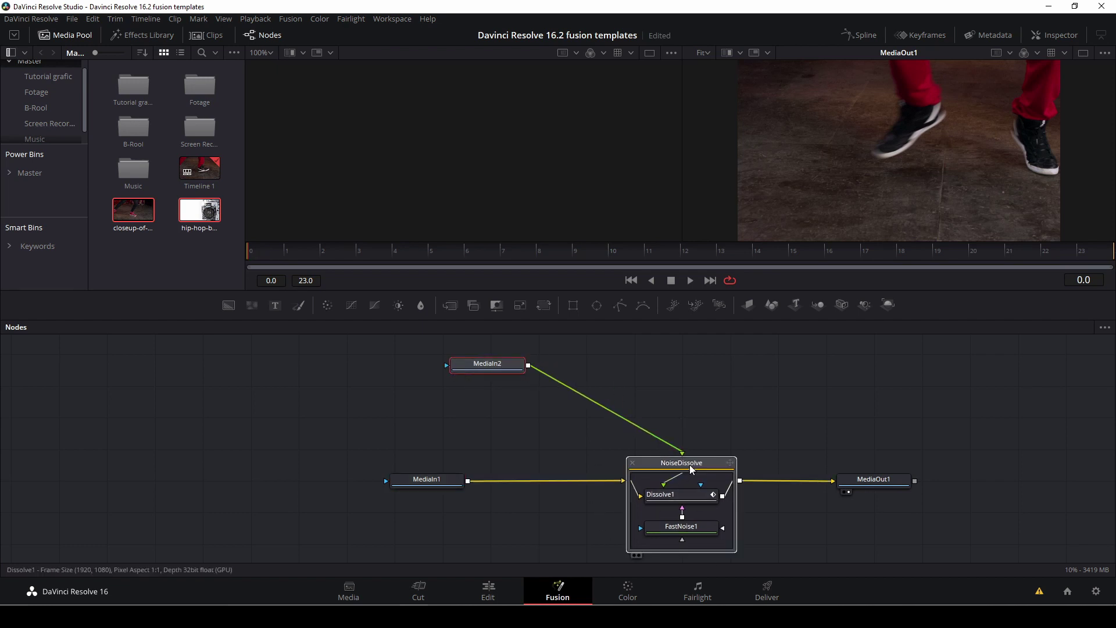
{"action": "left_click_drag", "start_coordinate": [687, 462], "coordinate": [677, 445]}
{"action": "left_click_drag", "start_coordinate": [881, 475], "coordinate": [912, 479]}
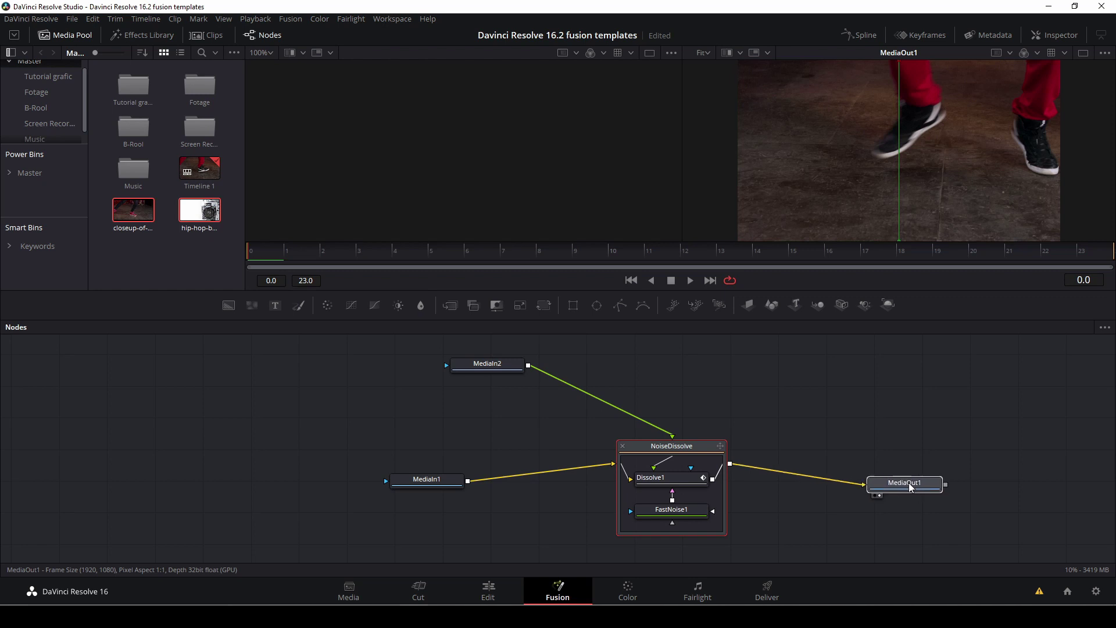
Give FastNoise1 centre 0.505/0.527, Scale 8.82, Angle -88.7 and Seethe 0.296
{"action": "left_click", "coordinate": [686, 514]}
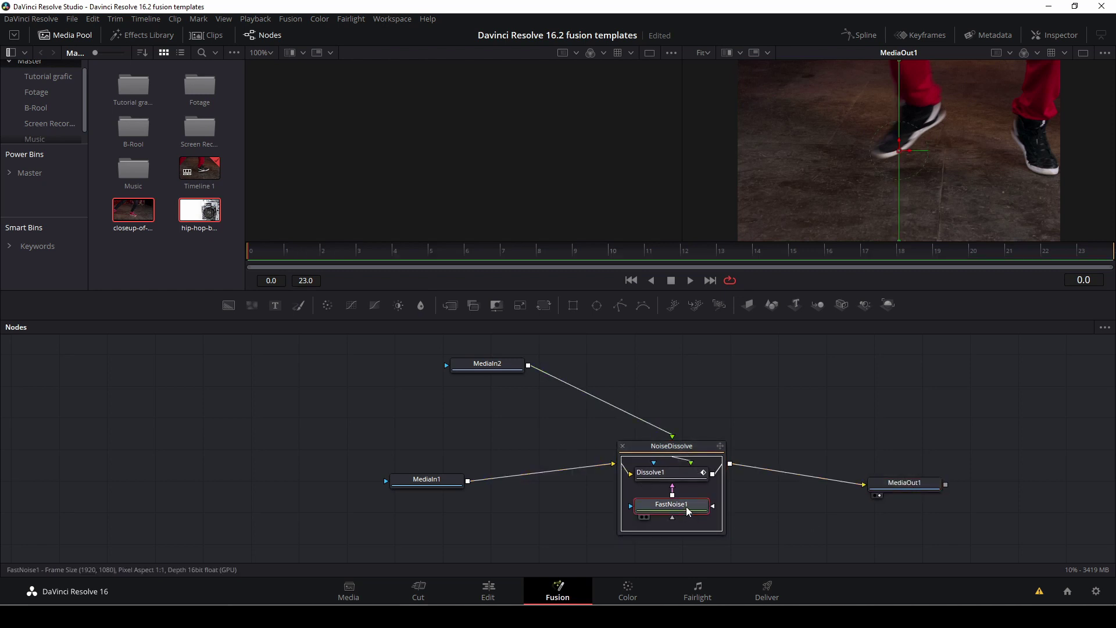
{"action": "left_click", "coordinate": [1062, 35]}
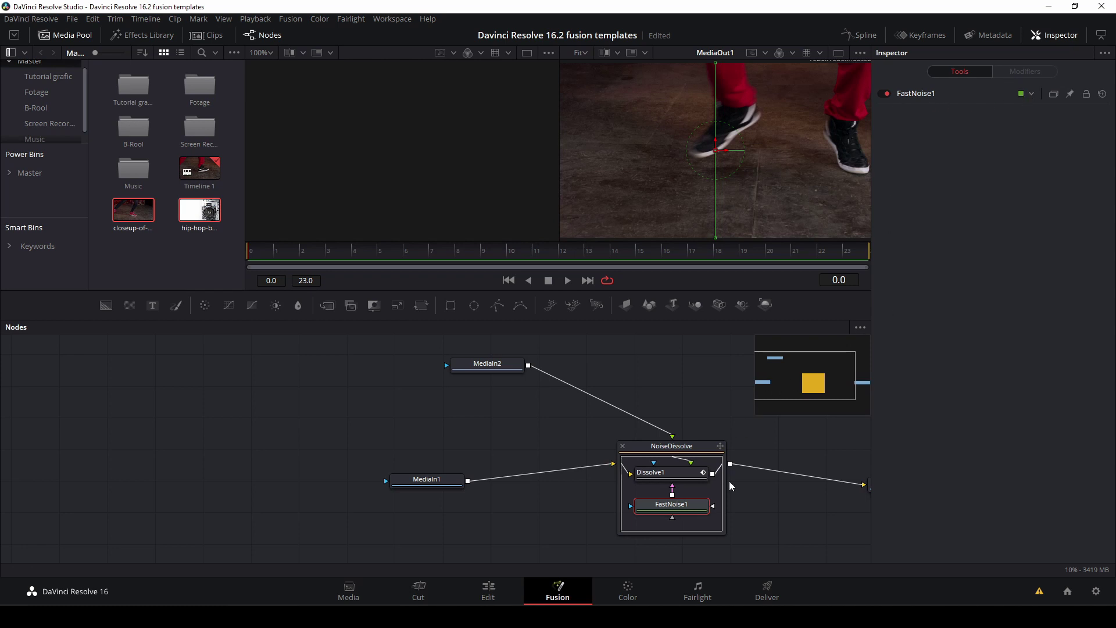
{"action": "left_click", "coordinate": [683, 475]}
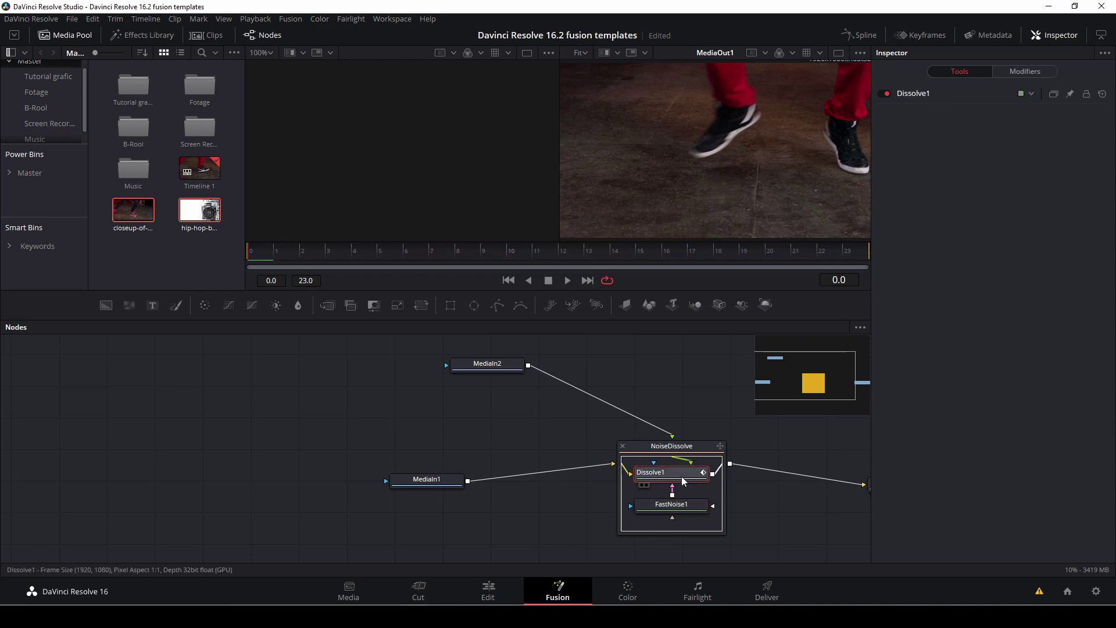
{"action": "left_click", "coordinate": [673, 509]}
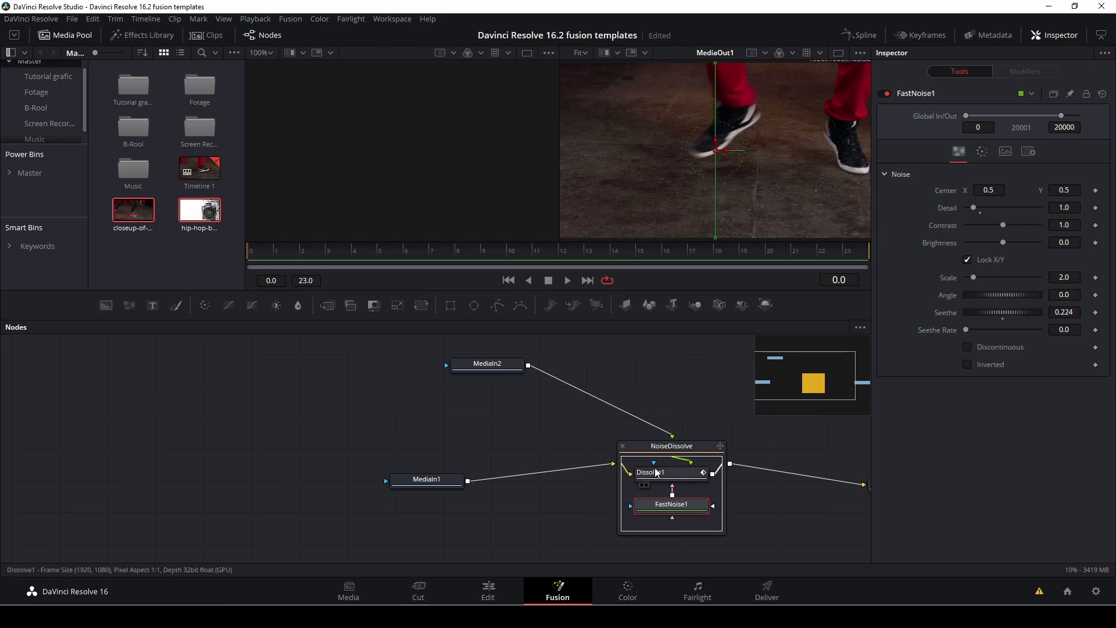
{"action": "key", "text": "space"}
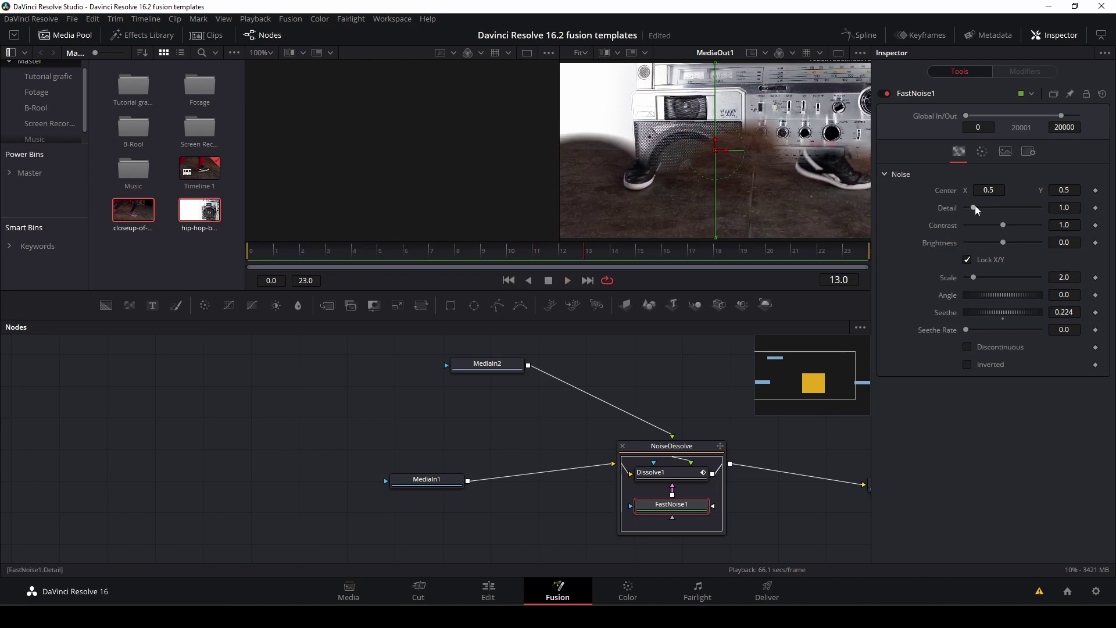
{"action": "left_click_drag", "start_coordinate": [989, 190], "coordinate": [1096, 189]}
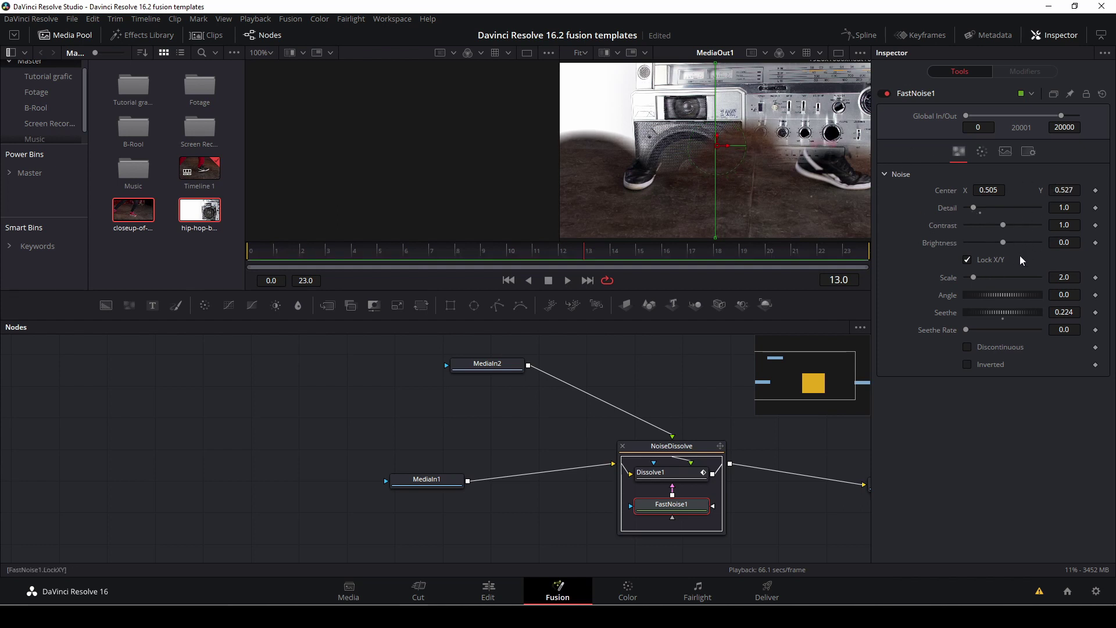
{"action": "mouse_move", "coordinate": [1000, 294]}
{"action": "left_mouse_down"}
{"action": "mouse_move", "coordinate": [1013, 295]}
{"action": "mouse_move", "coordinate": [979, 293]}
{"action": "mouse_move", "coordinate": [988, 311]}
{"action": "mouse_move", "coordinate": [974, 278]}
{"action": "mouse_move", "coordinate": [999, 280]}
{"action": "left_mouse_up"}
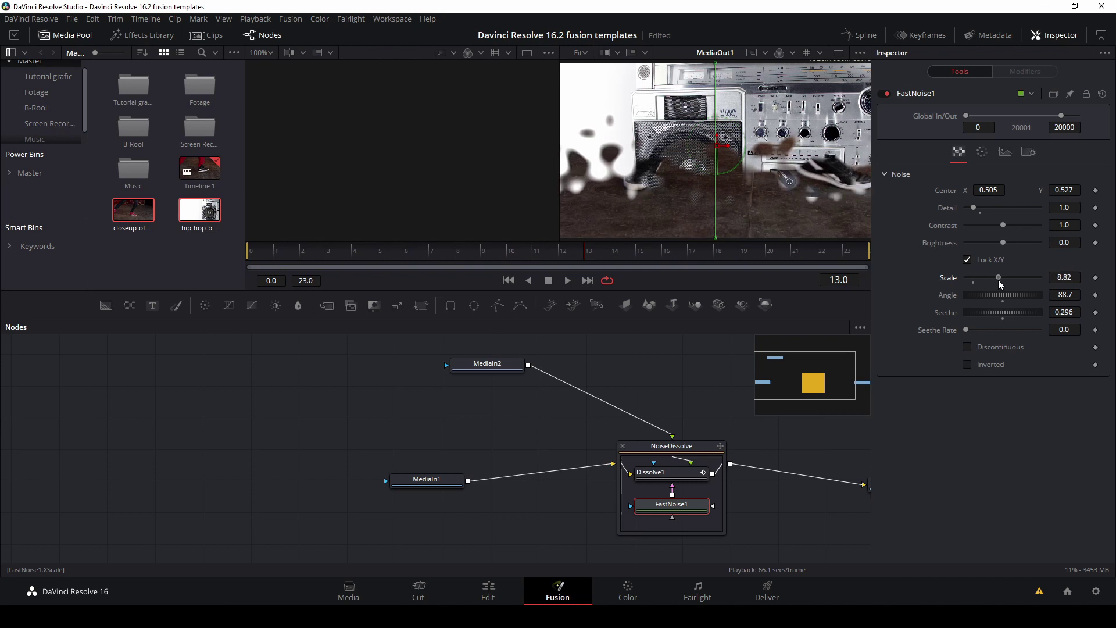
Tint FastNoise1's dark gradient stop red (Red 0.535, Green 0.134)
{"action": "left_click", "coordinate": [982, 152]}
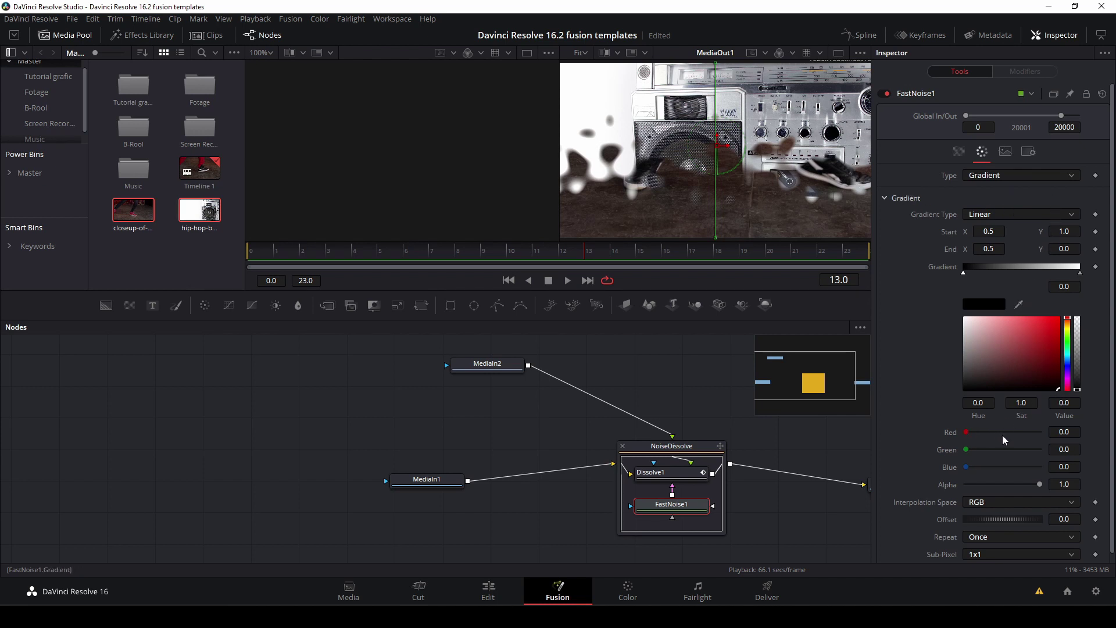
{"action": "mouse_move", "coordinate": [966, 432]}
{"action": "left_mouse_down"}
{"action": "mouse_move", "coordinate": [1014, 436]}
{"action": "mouse_move", "coordinate": [975, 450]}
{"action": "left_mouse_up"}
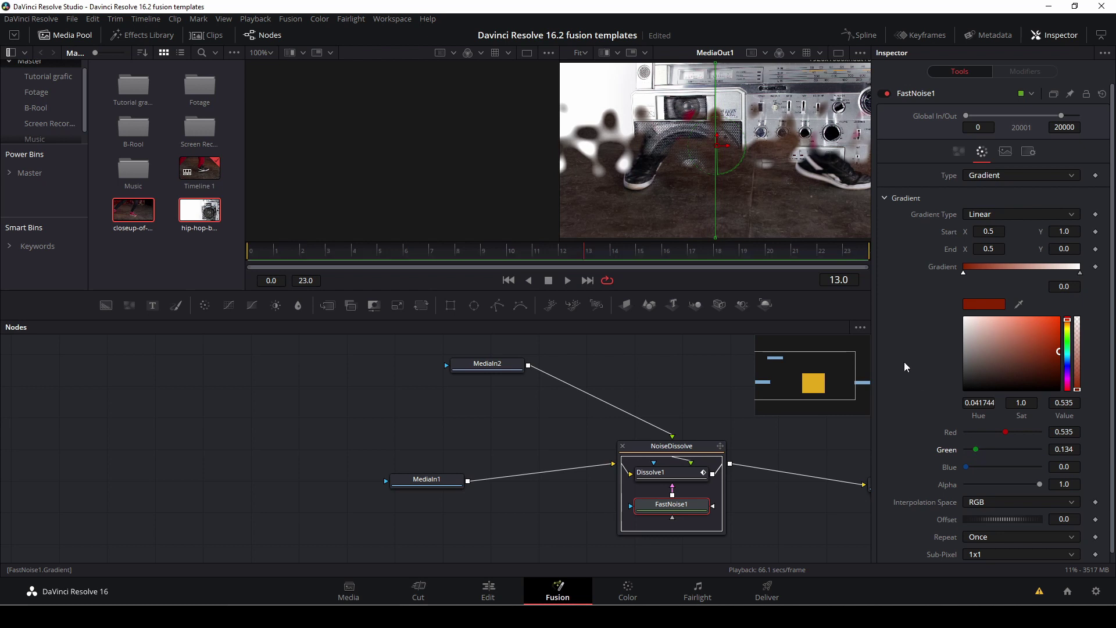
{"action": "scroll", "coordinate": [905, 362], "scroll_direction": "down", "scroll_amount": 1}
{"action": "scroll", "coordinate": [904, 365], "scroll_direction": "up", "scroll_amount": 1}
Switch Dissolve1 to Gradient Wipe with a border, border softness 0.732 and softness 0.039
{"action": "left_click", "coordinate": [678, 476]}
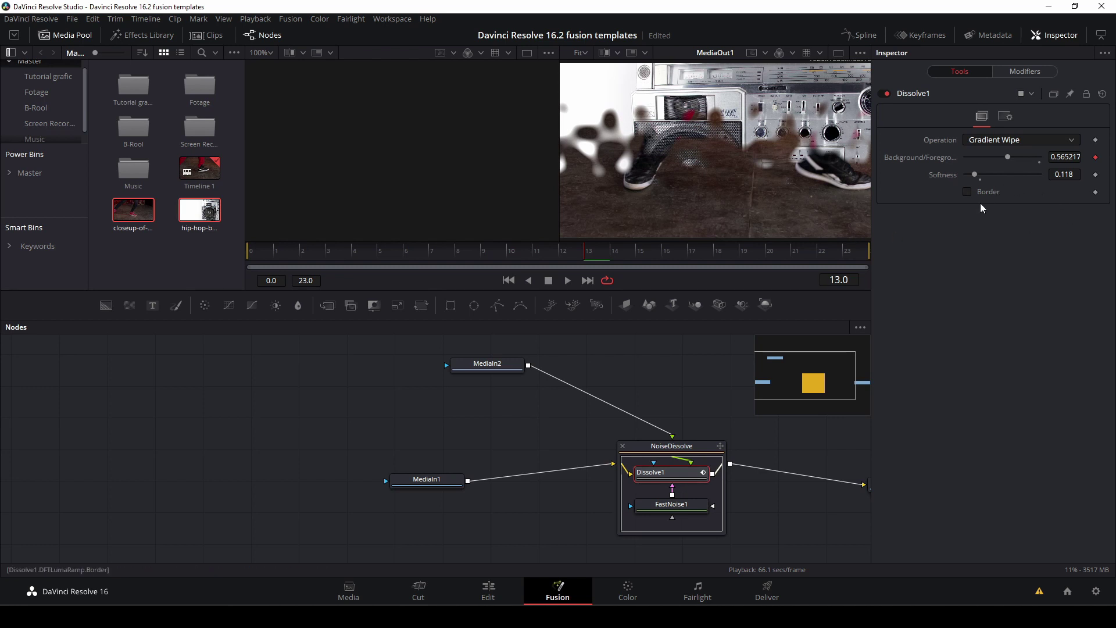
{"action": "left_click", "coordinate": [1021, 141]}
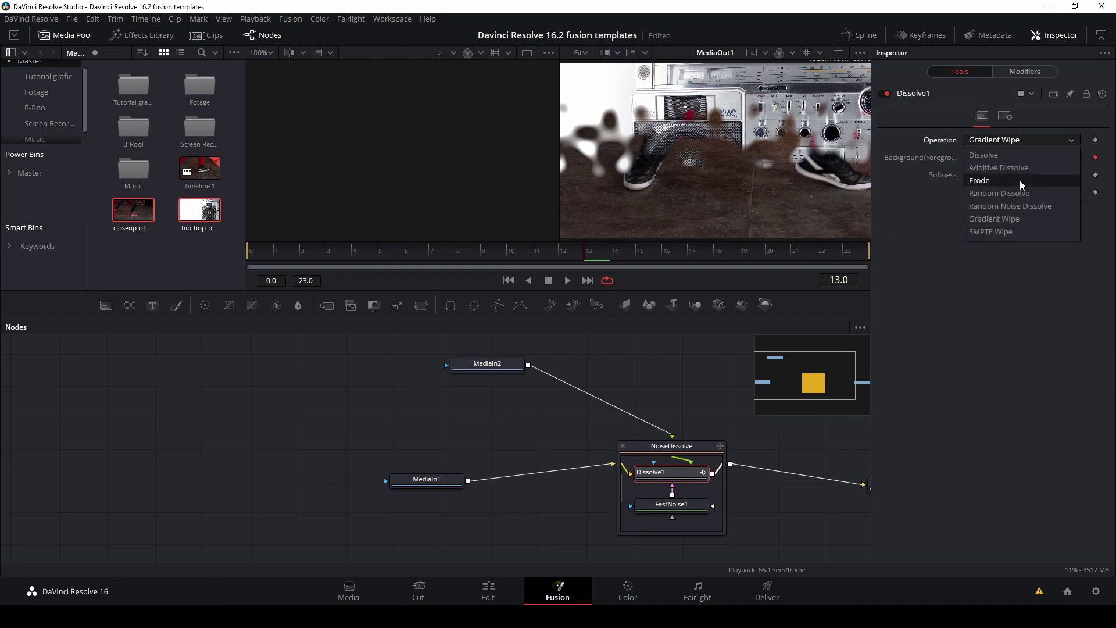
{"action": "left_click", "coordinate": [1023, 221]}
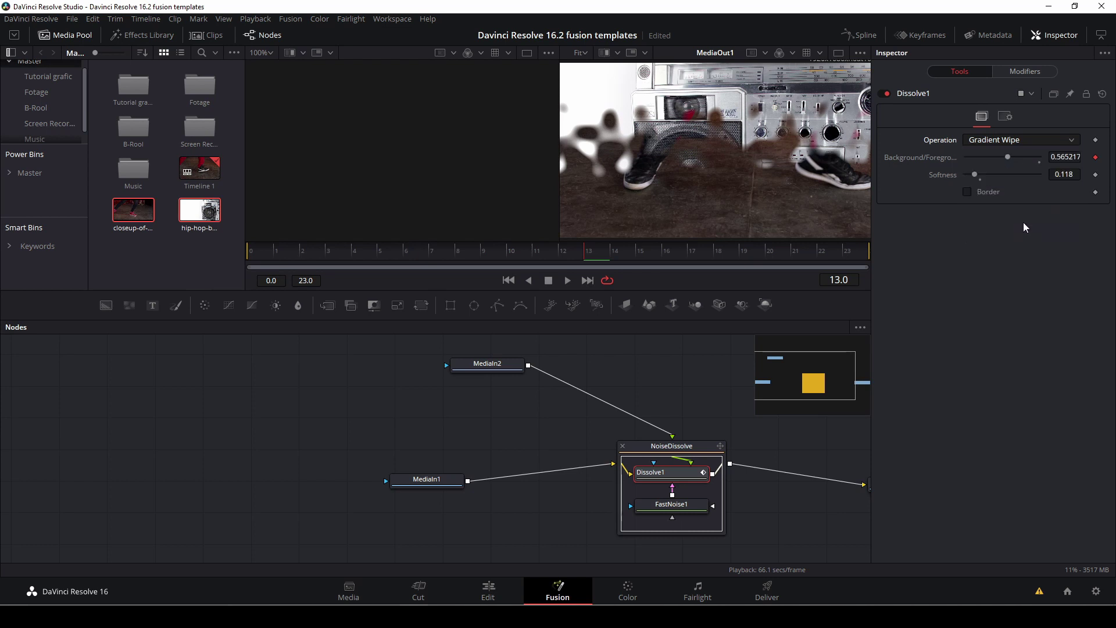
{"action": "left_click", "coordinate": [969, 192]}
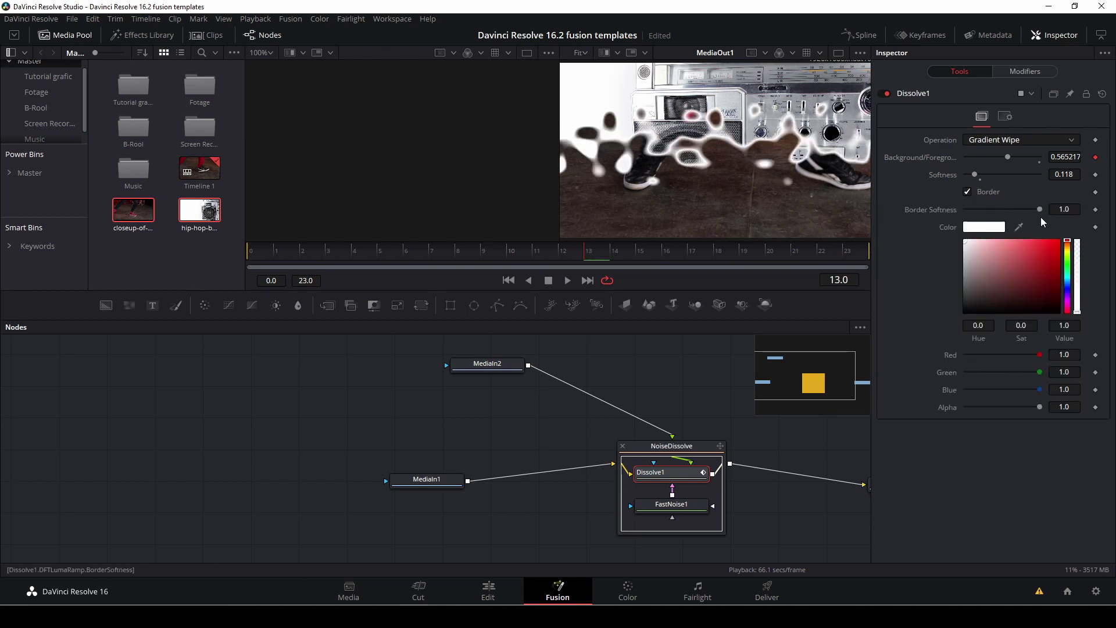
{"action": "left_click_drag", "start_coordinate": [1038, 211], "coordinate": [937, 209]}
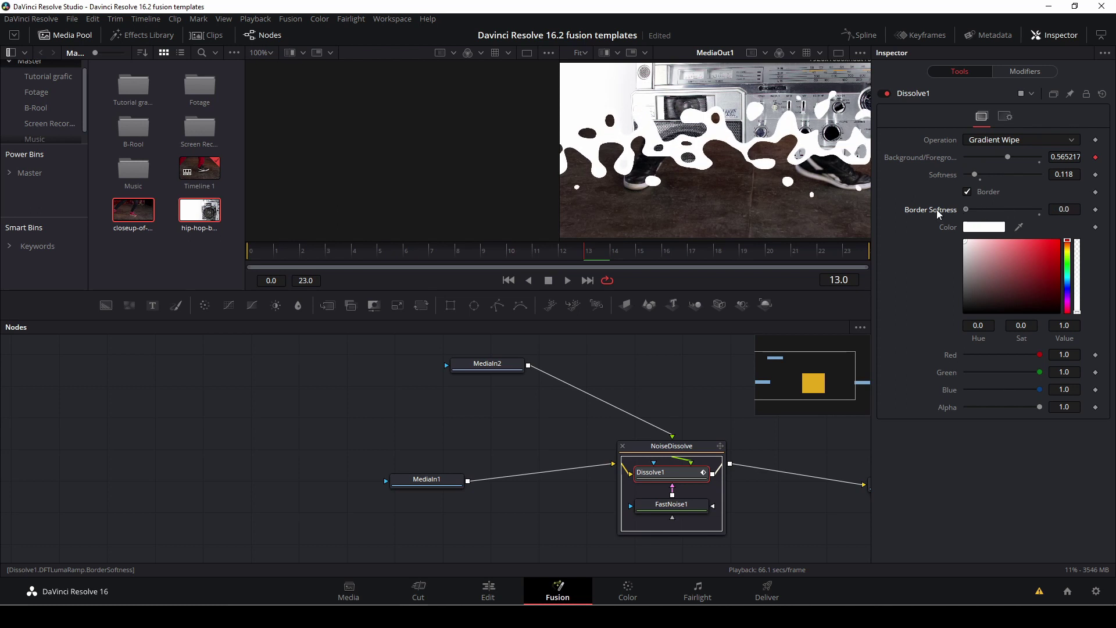
{"action": "left_click_drag", "start_coordinate": [967, 209], "coordinate": [1020, 221]}
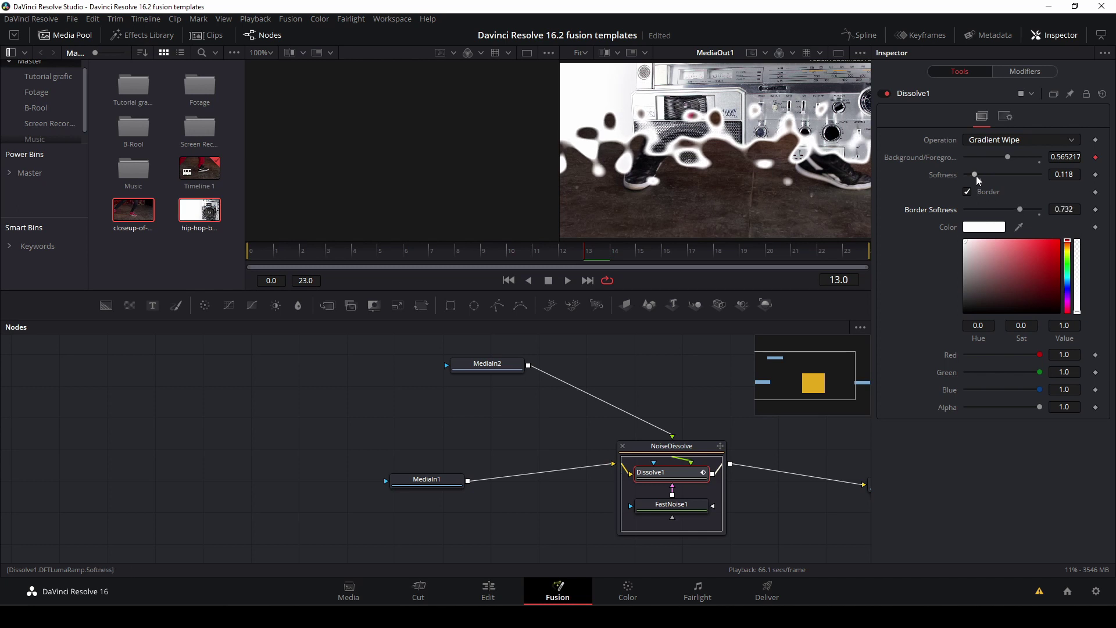
{"action": "mouse_move", "coordinate": [975, 175]}
{"action": "left_mouse_down"}
{"action": "mouse_move", "coordinate": [999, 177]}
{"action": "mouse_move", "coordinate": [954, 175]}
{"action": "mouse_move", "coordinate": [970, 177]}
{"action": "left_mouse_up"}
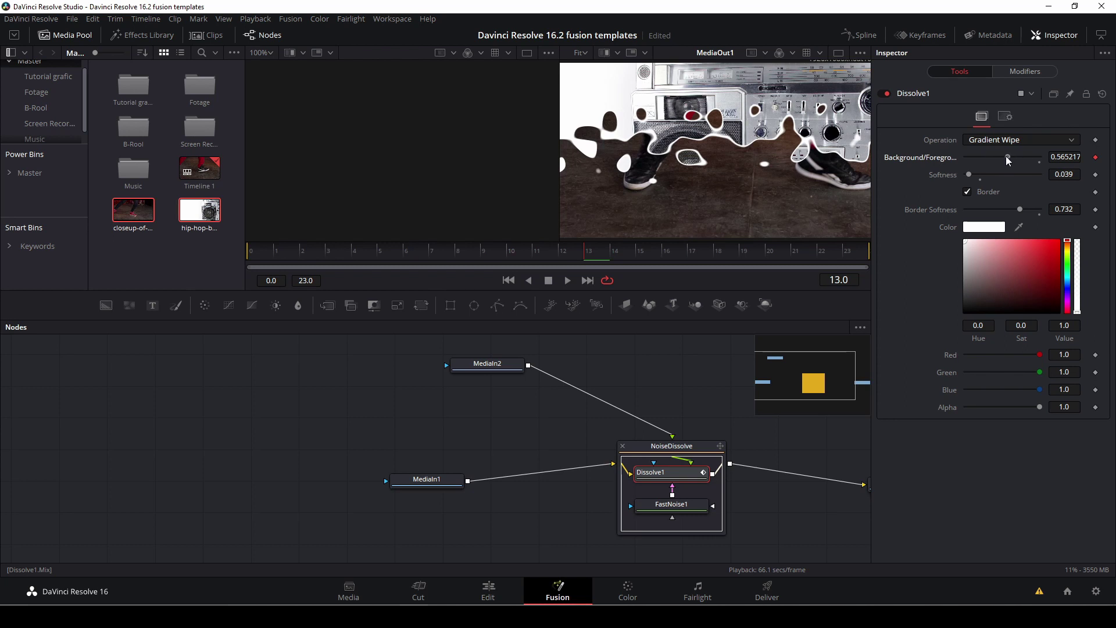
Make Dissolve1's border colour dark red (#aa0000)
{"action": "left_click", "coordinate": [995, 226]}
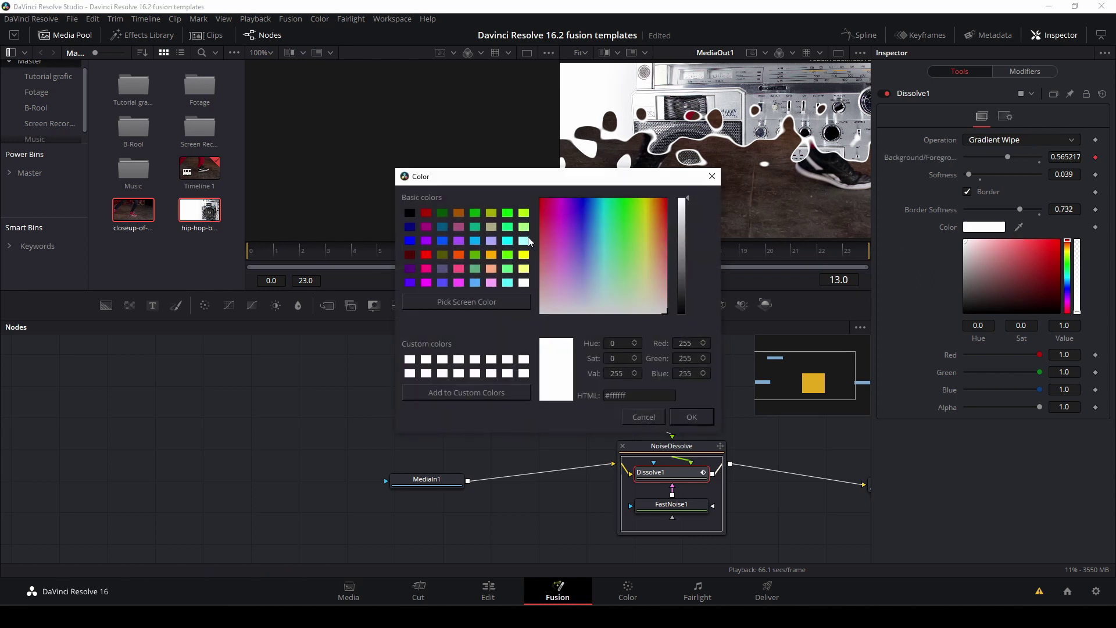
{"action": "left_click", "coordinate": [425, 213]}
{"action": "left_click", "coordinate": [704, 417]}
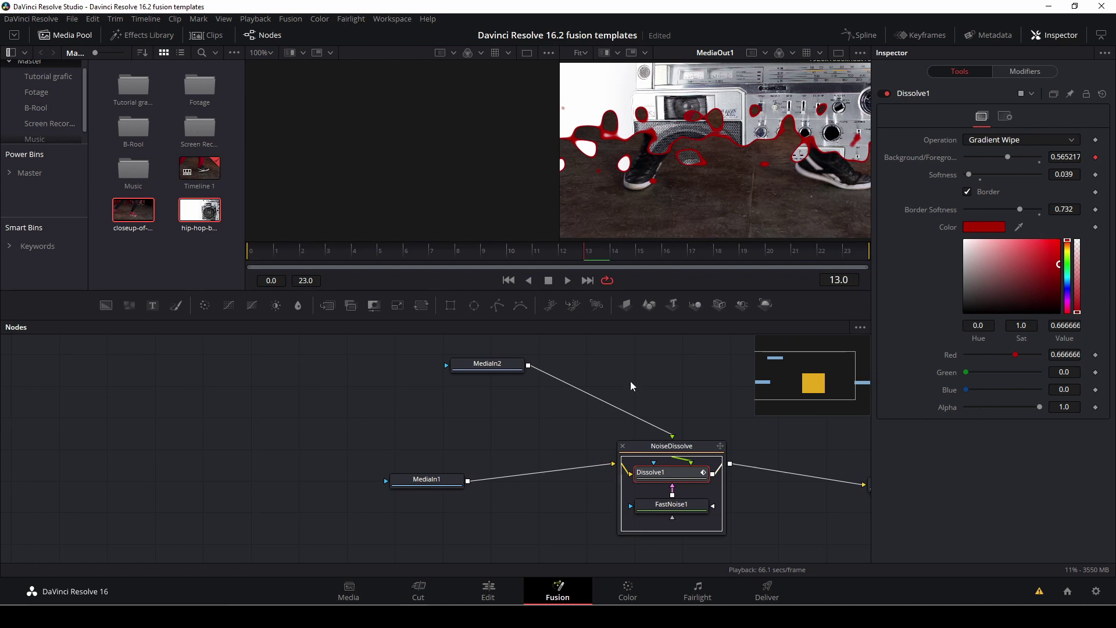
Save the NoiseDissolve group's settings as 'RED NoiseDissolve.setting' in the Transitions templates folder
{"action": "left_click", "coordinate": [1037, 35]}
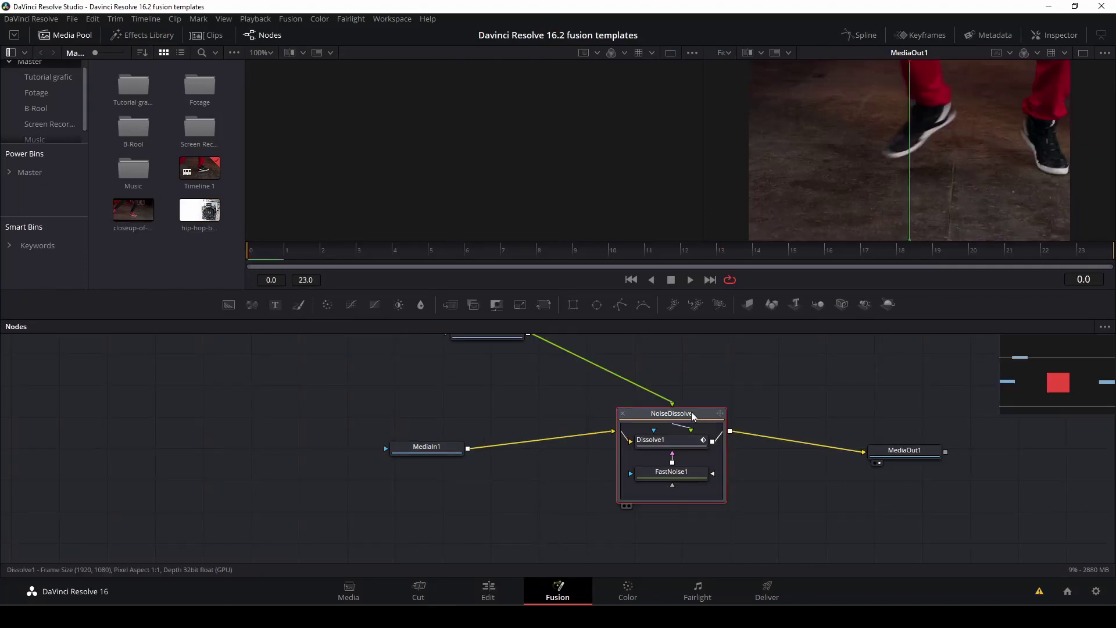
{"action": "right_click", "coordinate": [692, 410]}
{"action": "mouse_move", "coordinate": [721, 388]}
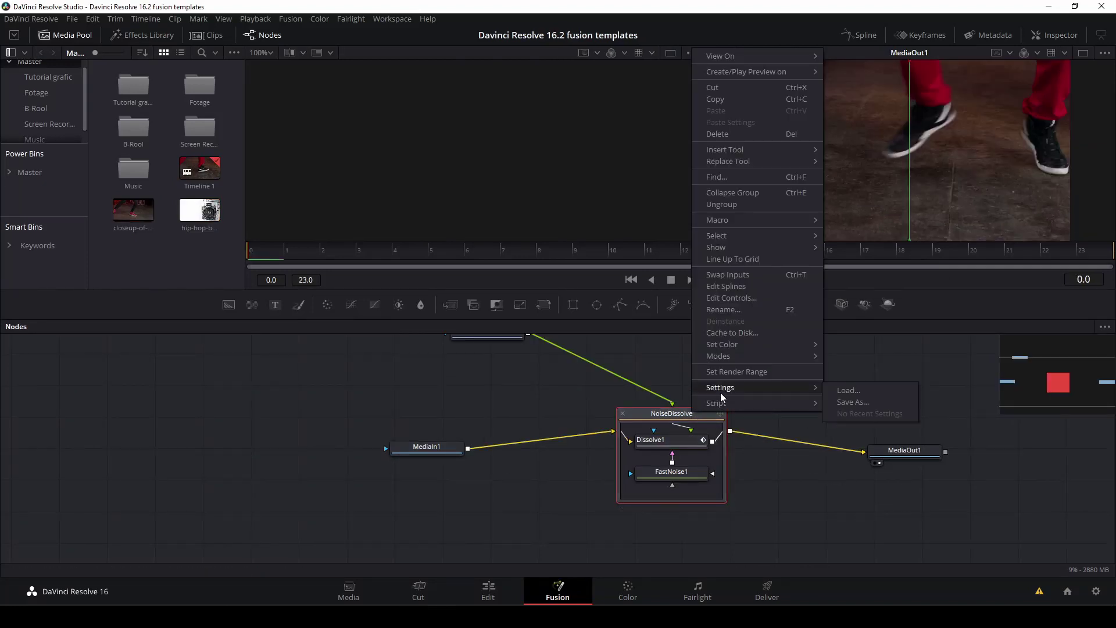
{"action": "left_click", "coordinate": [849, 401]}
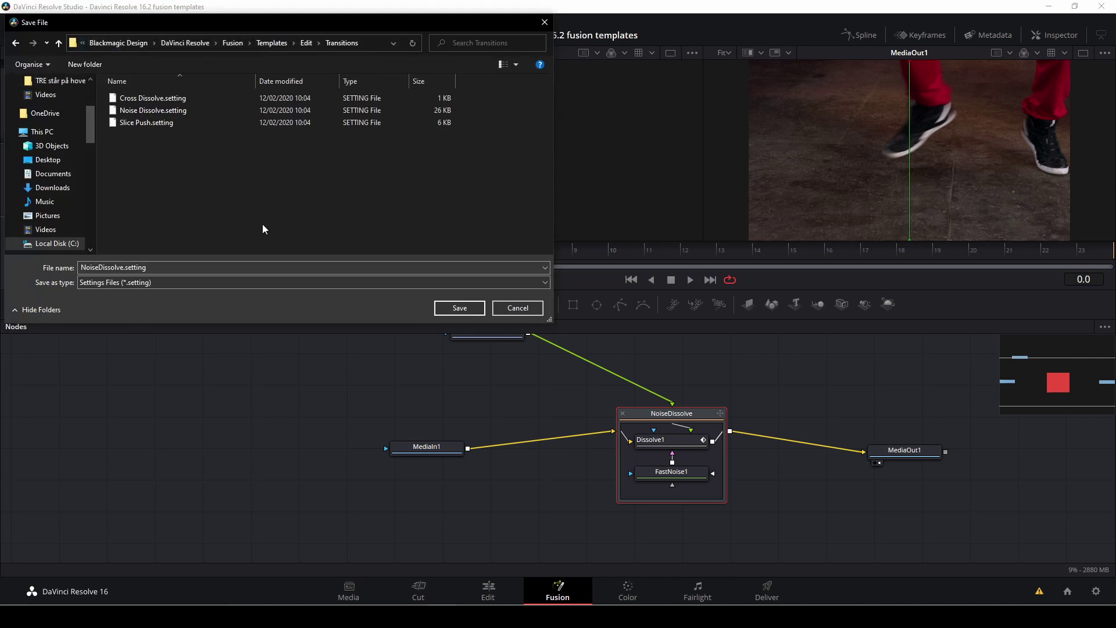
{"action": "left_click", "coordinate": [149, 266]}
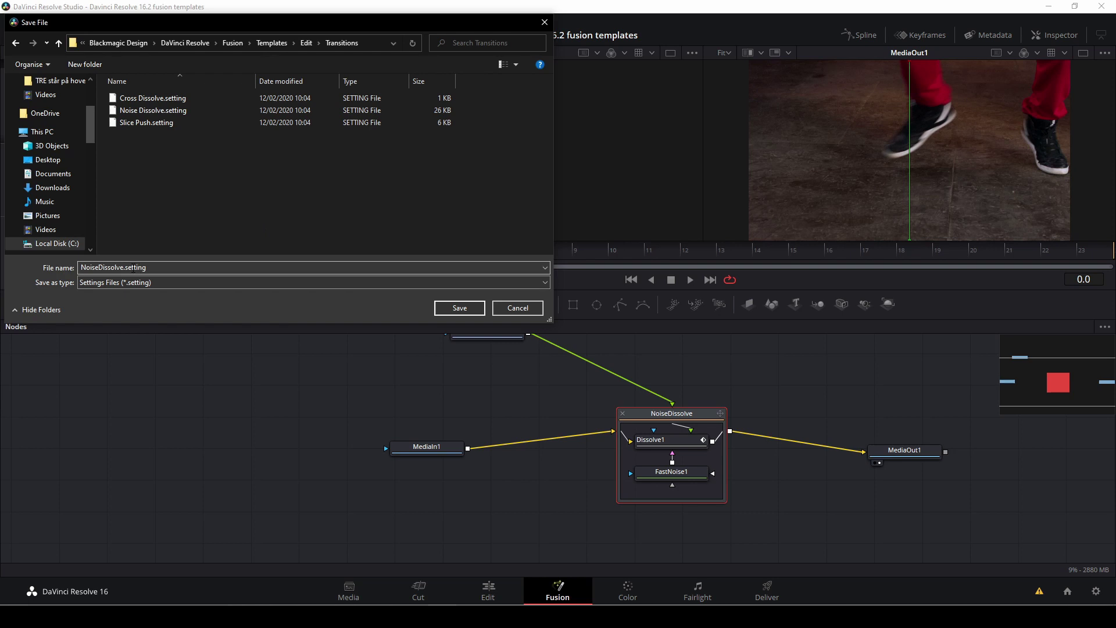
{"action": "double_click", "coordinate": [82, 267]}
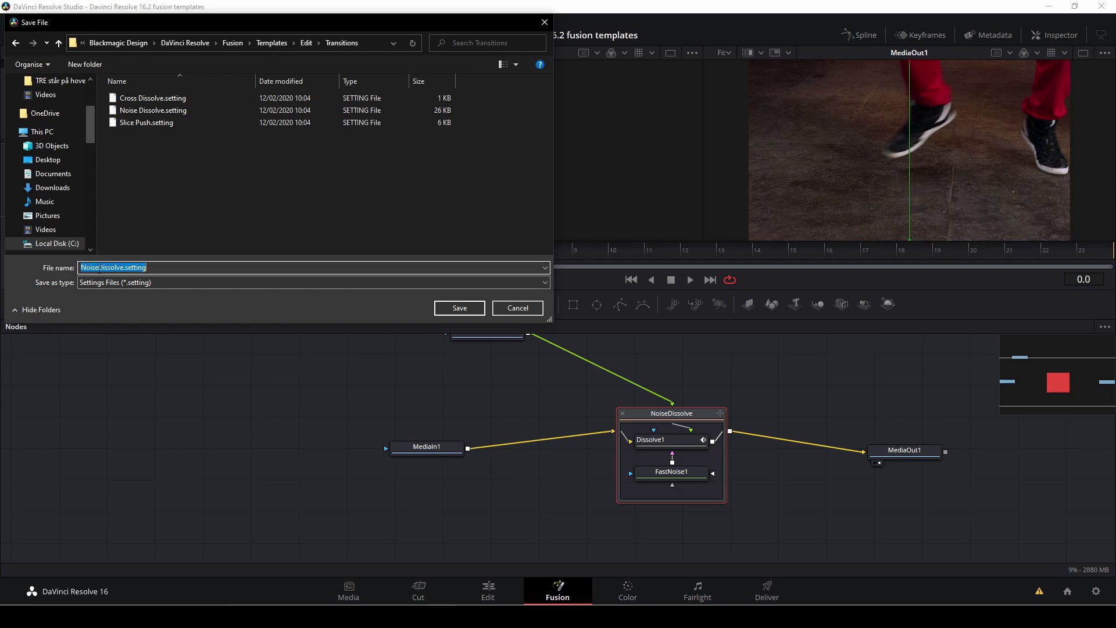
{"action": "left_click", "coordinate": [97, 267]}
{"action": "type", "text": "RED"}
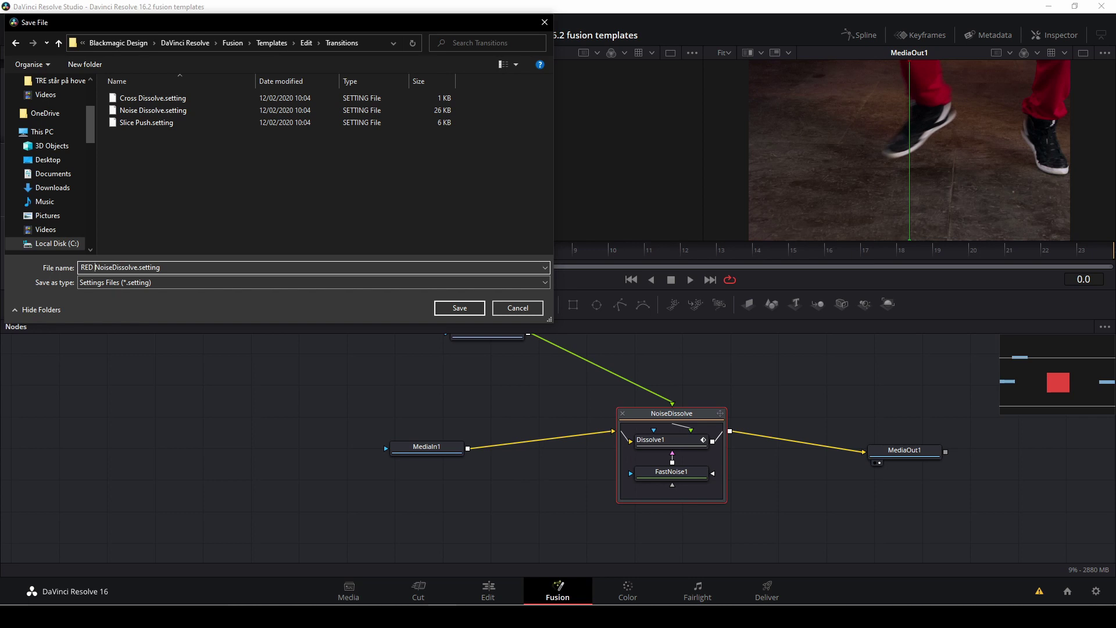
{"action": "left_click", "coordinate": [459, 307]}
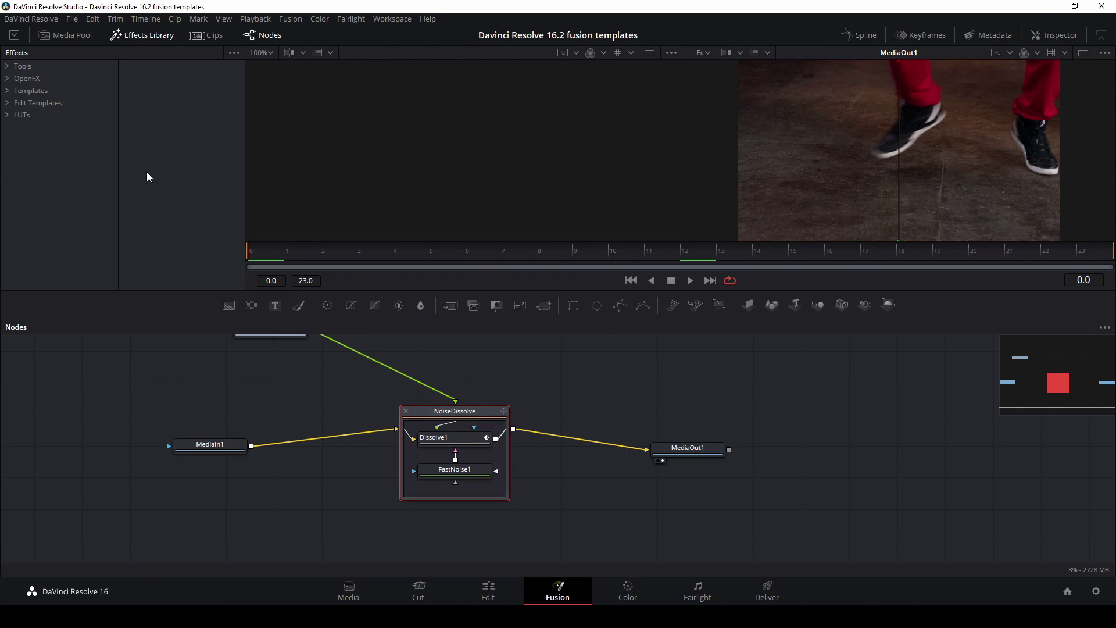
On the Edit page, save the timeline's Noise Dissolve transition as the user preset 'Red Noise Dissolve Preset'
{"action": "left_click", "coordinate": [489, 590]}
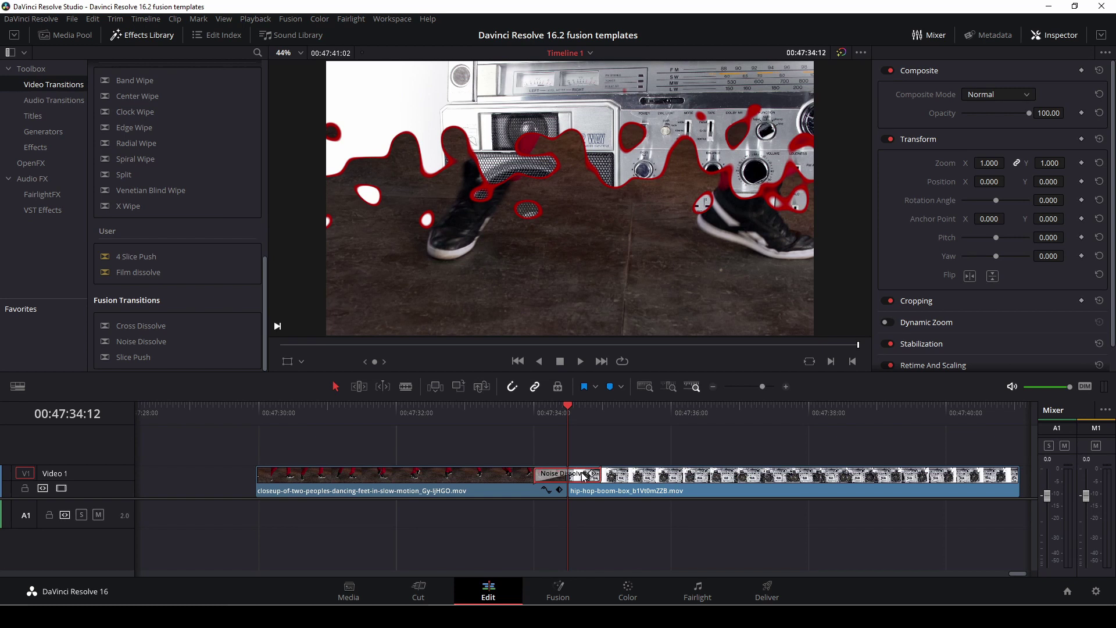
{"action": "right_click", "coordinate": [584, 475]}
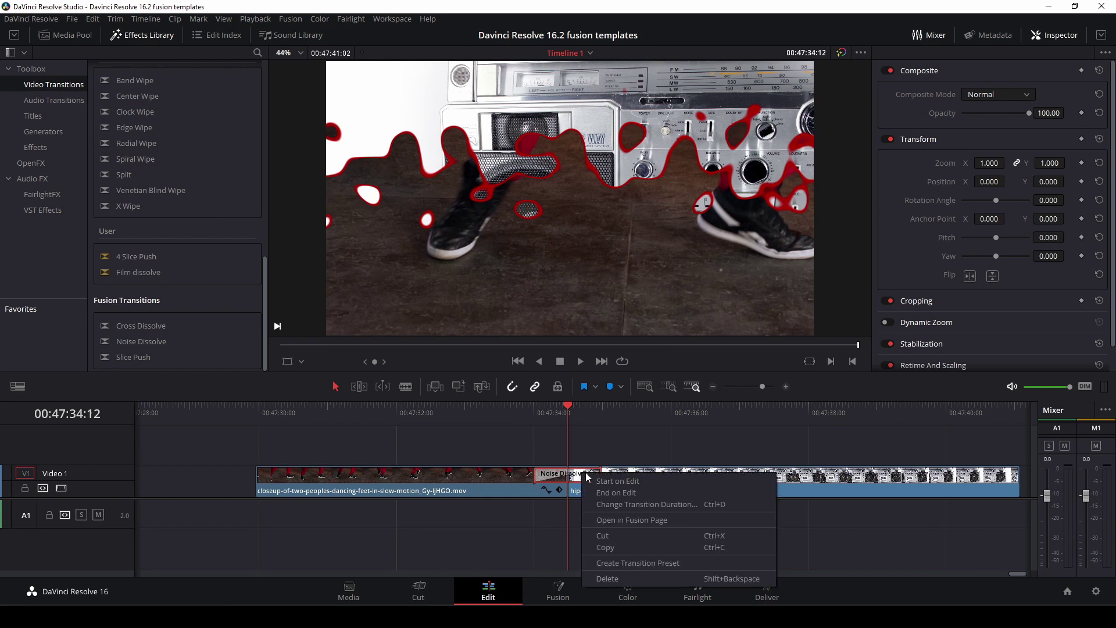
{"action": "left_click", "coordinate": [647, 563]}
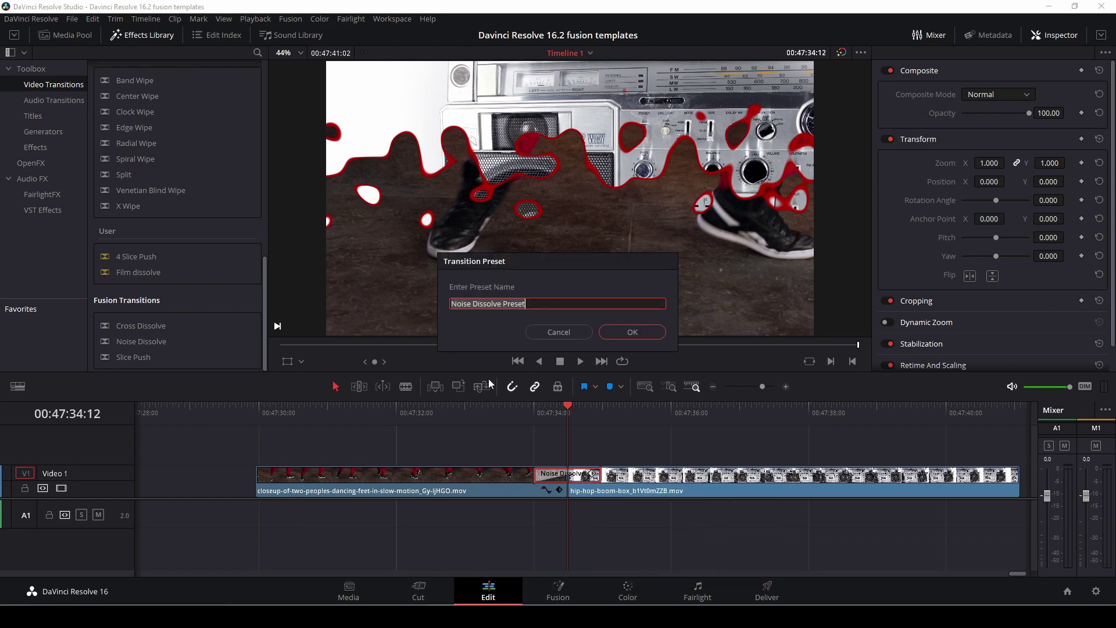
{"action": "left_click", "coordinate": [459, 309]}
{"action": "type", "text": "R"}
{"action": "type", "text": "ed"}
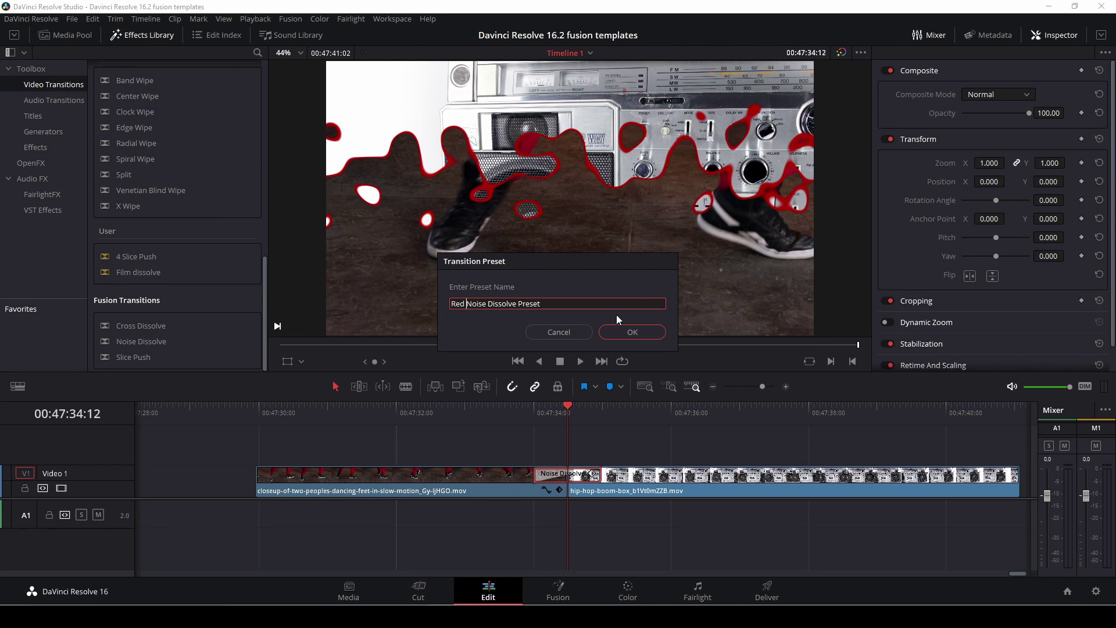
{"action": "left_click", "coordinate": [630, 330]}
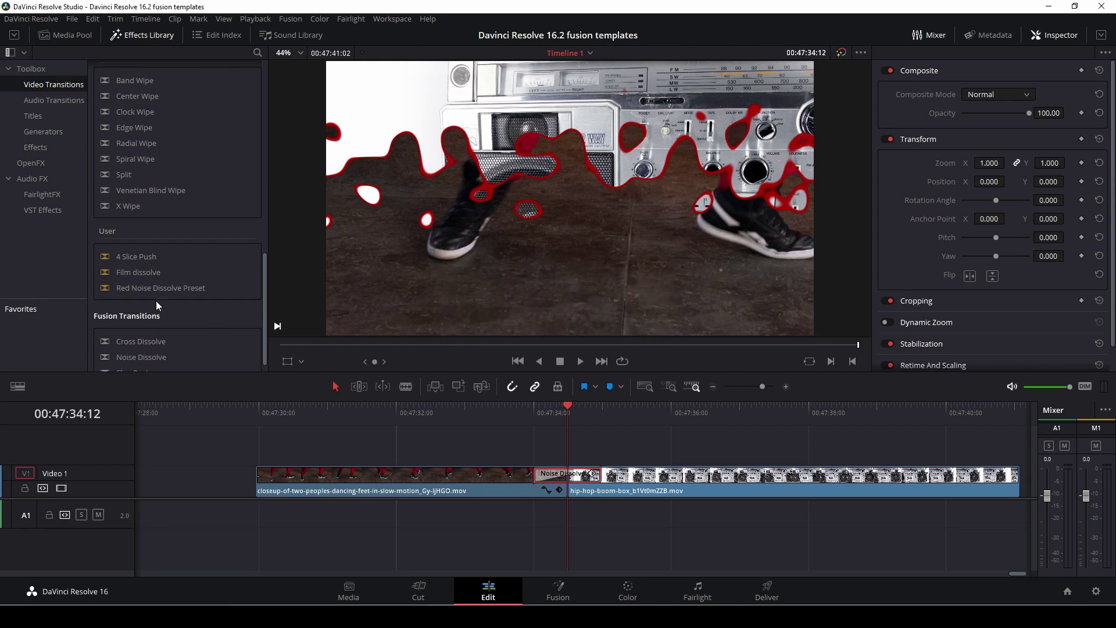
Replace the original Noise Dissolve on the cut with the Red Noise Dissolve Preset
{"action": "left_click", "coordinate": [546, 477]}
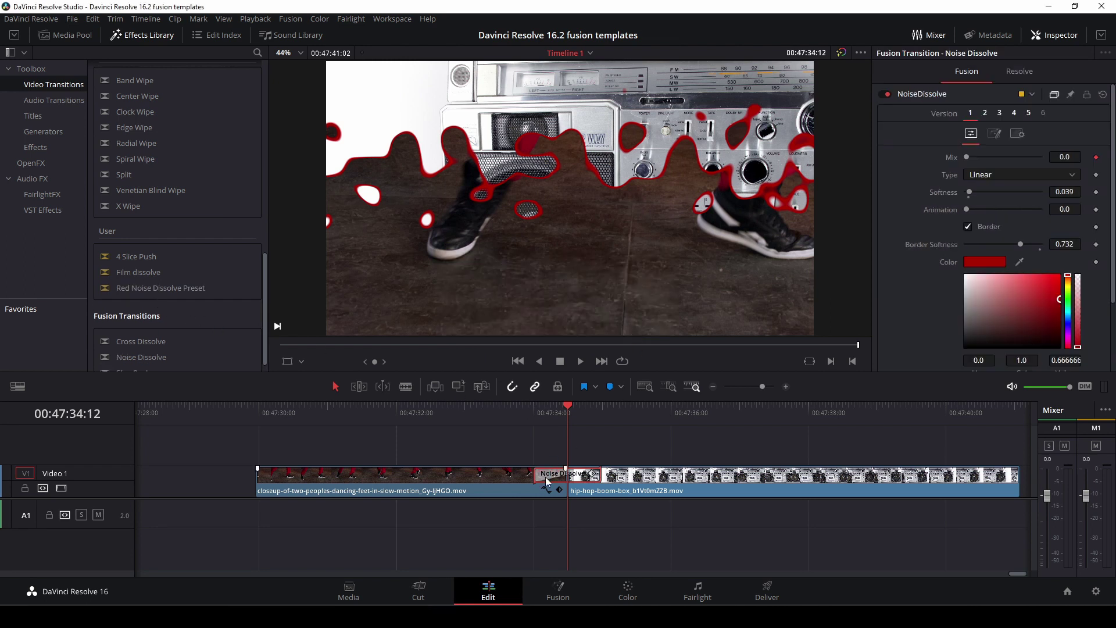
{"action": "key", "text": "Delete"}
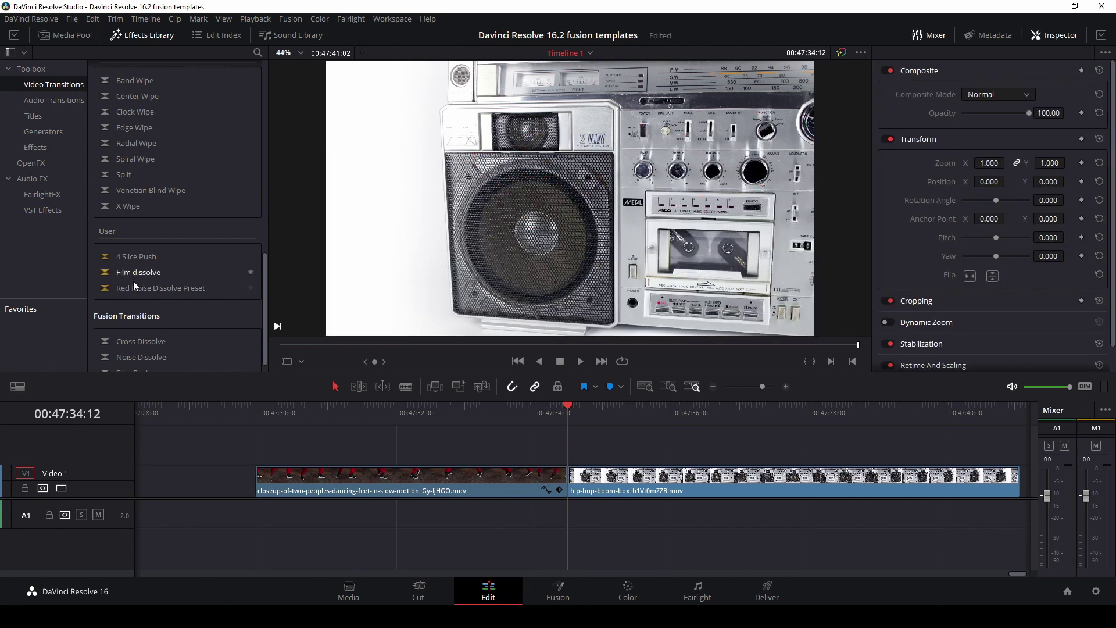
{"action": "left_click_drag", "start_coordinate": [135, 287], "coordinate": [577, 483]}
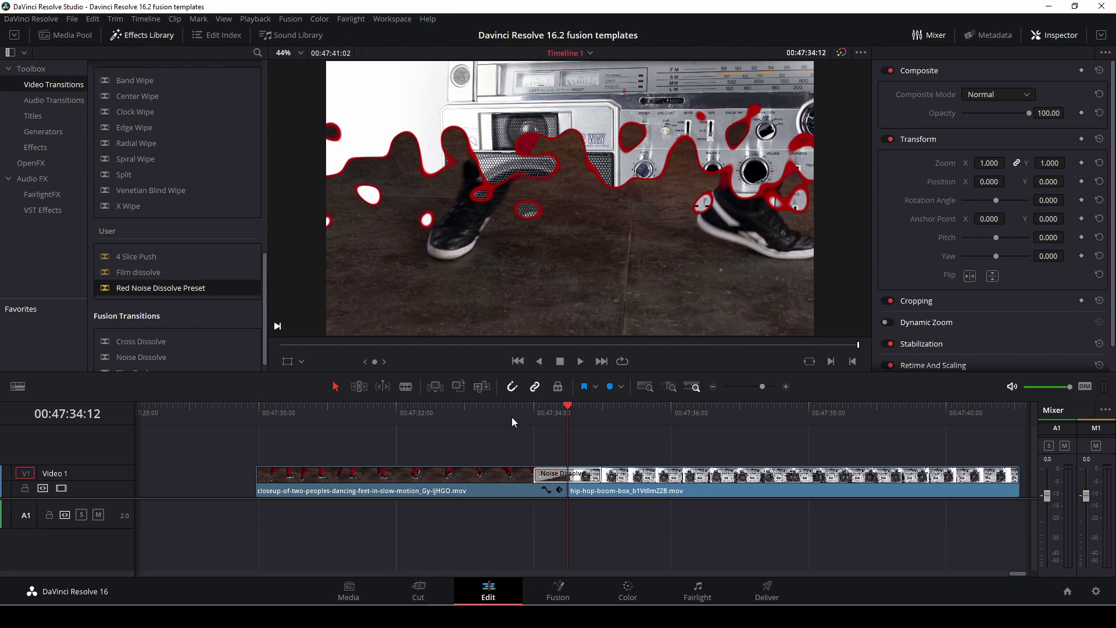
Play back the new red transition from just before the cut
{"action": "left_click", "coordinate": [512, 418]}
{"action": "key", "text": "space"}
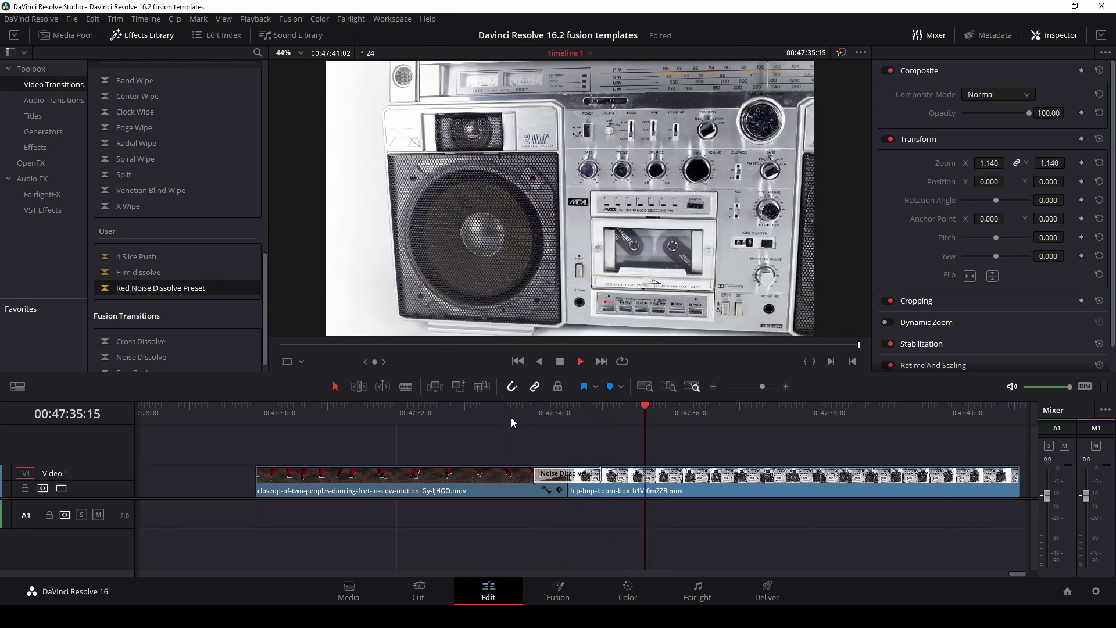
{"action": "key", "text": "space"}
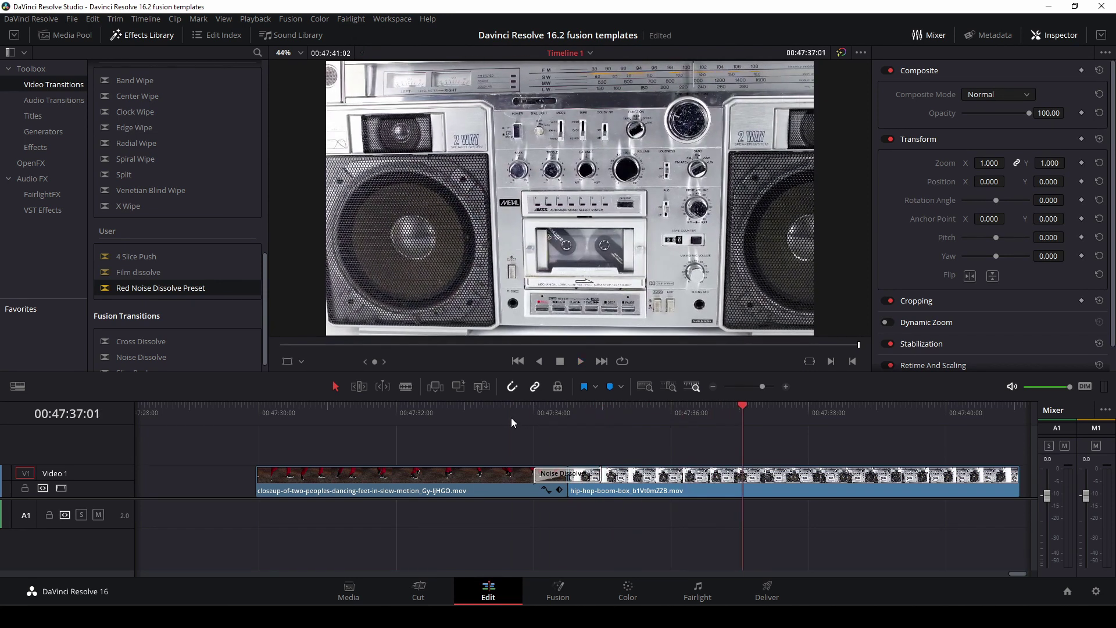